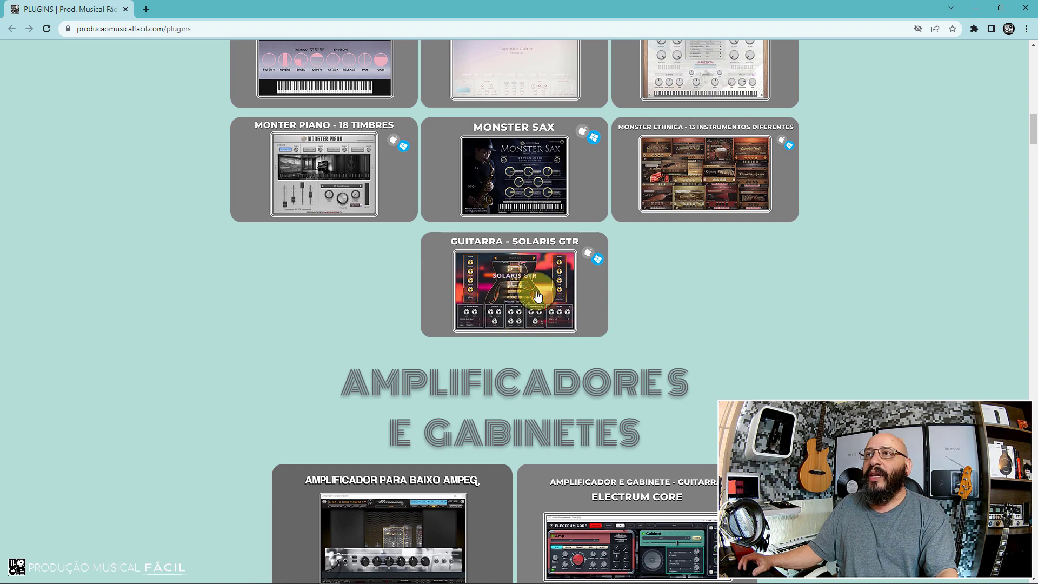
Step: Open the Guitarra - Solaris GTR plugin post and close the plugin list page
{"action": "scroll", "coordinate": [521, 291], "scroll_direction": "down", "scroll_amount": 1}
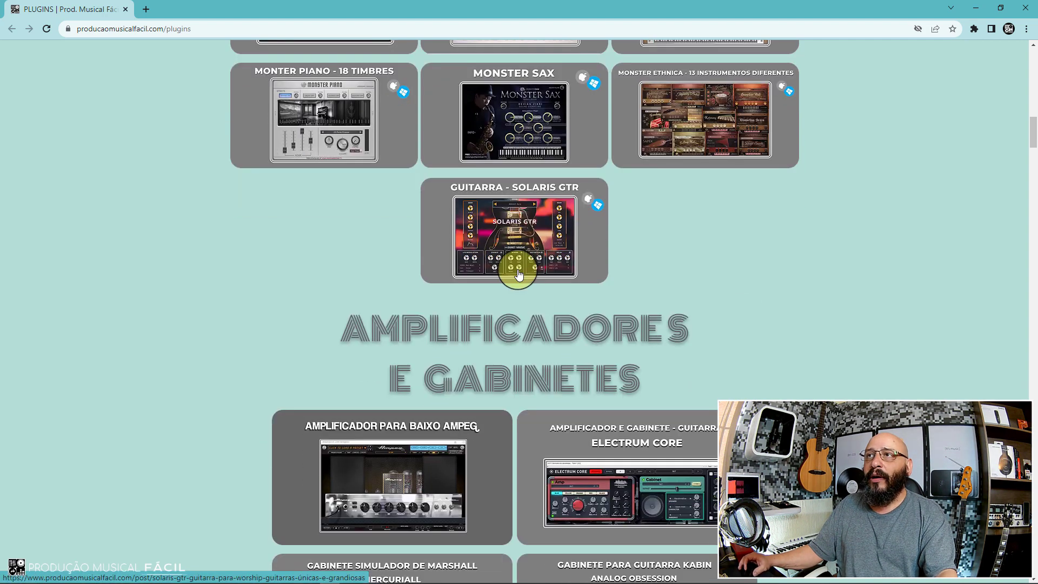
{"action": "left_click", "coordinate": [503, 224]}
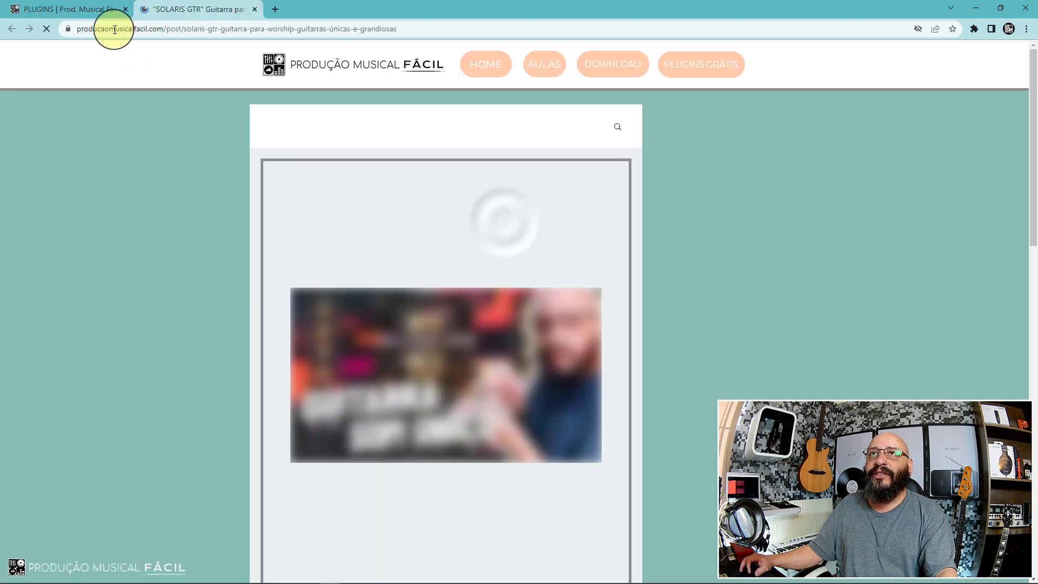
{"action": "left_click", "coordinate": [124, 11]}
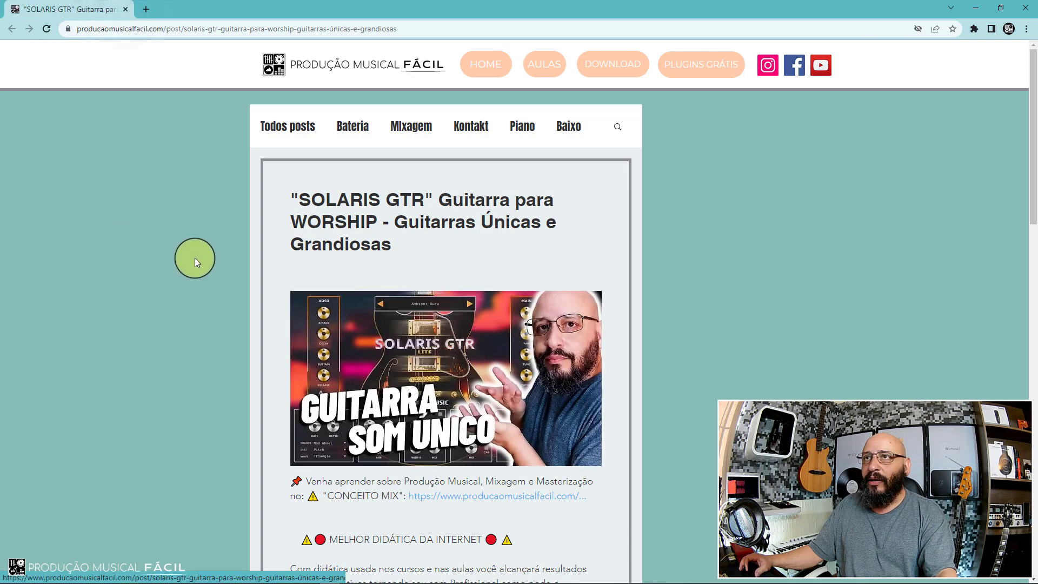
Step: Start the SOLARIS GTR download from the end of the post and close the page
{"action": "scroll", "coordinate": [194, 259], "scroll_direction": "down", "scroll_amount": 7}
{"action": "scroll", "coordinate": [189, 238], "scroll_direction": "down", "scroll_amount": 11}
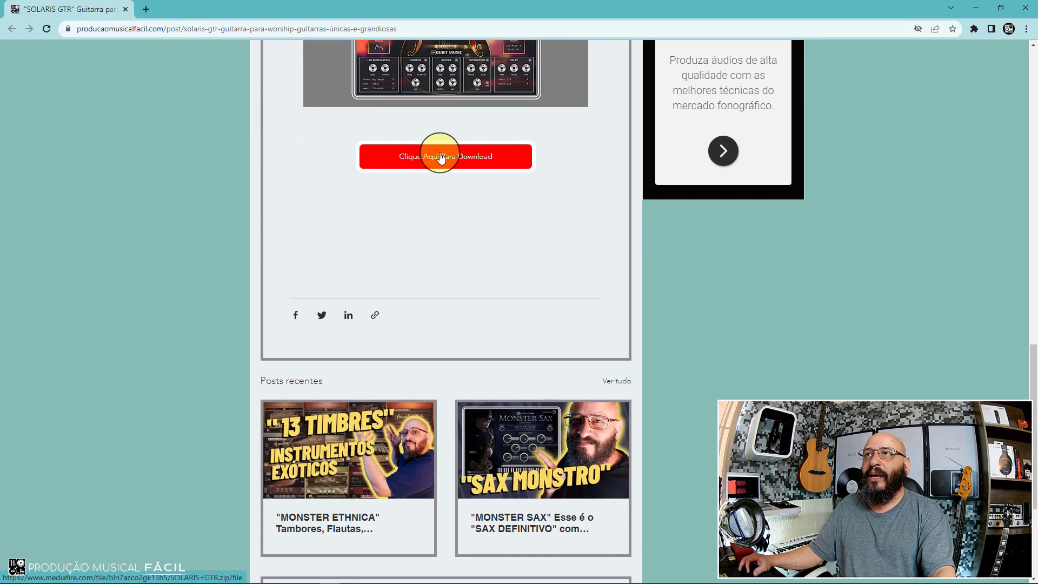
{"action": "left_click", "coordinate": [446, 155]}
{"action": "left_click", "coordinate": [126, 10]}
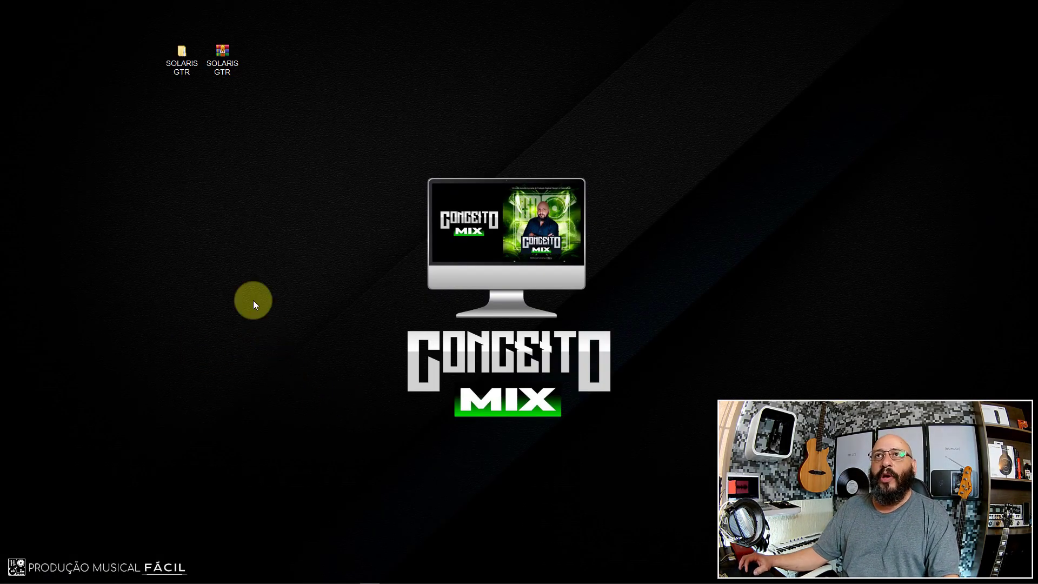
{"action": "left_click", "coordinate": [229, 68]}
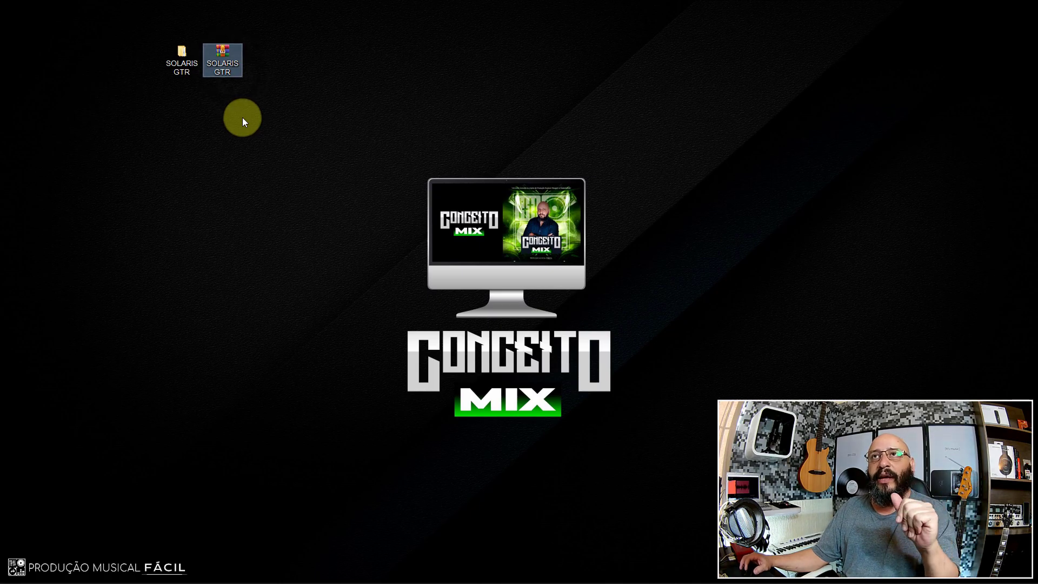
{"action": "left_click", "coordinate": [242, 132]}
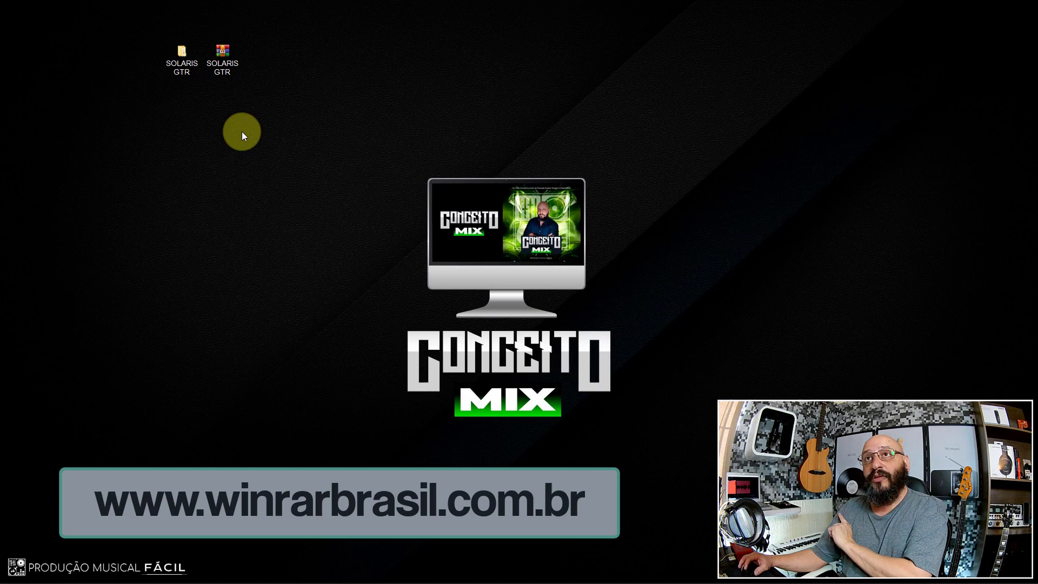
{"action": "right_click", "coordinate": [229, 65]}
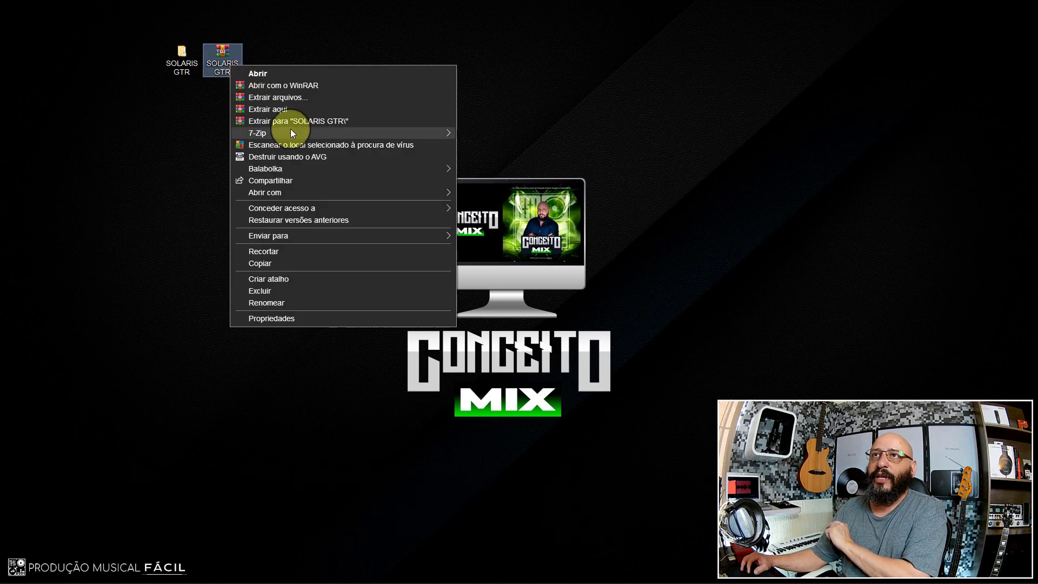
{"action": "left_click", "coordinate": [205, 96]}
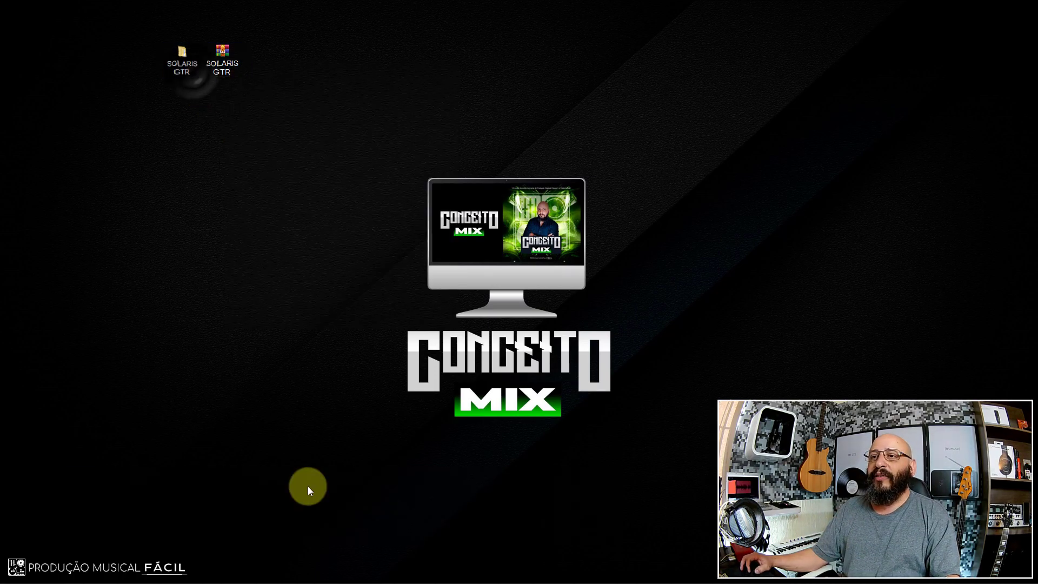
Step: Bring up the extracted SOLARIS GTR folder and examine the macOS and Windows archives inside it
{"action": "left_click", "coordinate": [398, 573]}
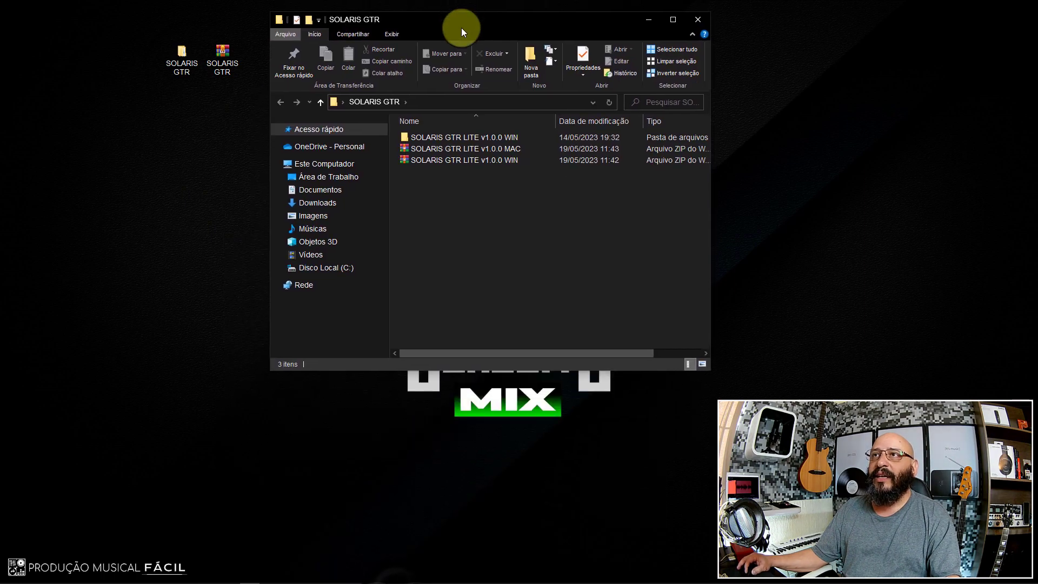
{"action": "left_click", "coordinate": [474, 192]}
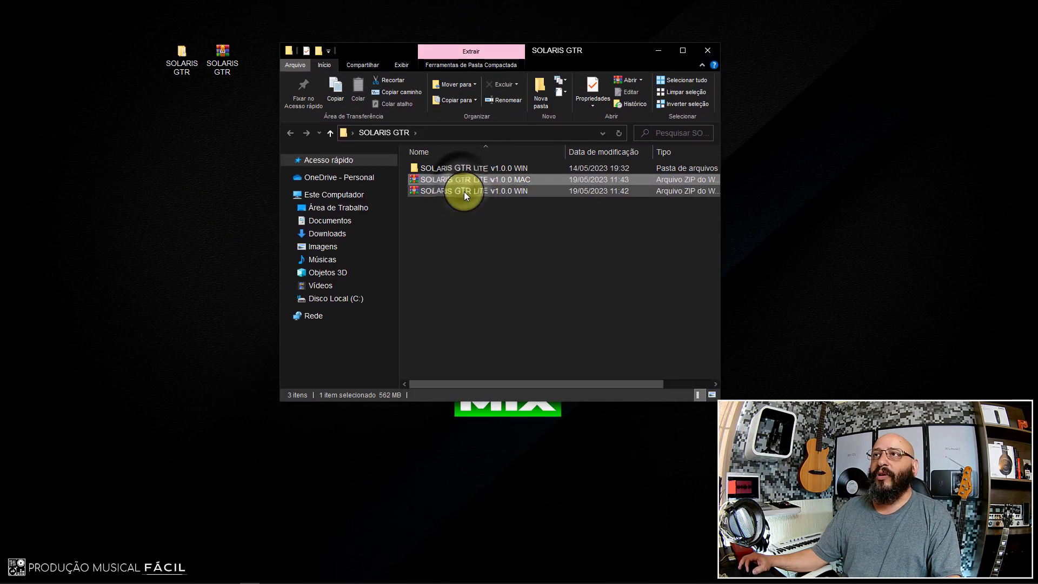
{"action": "left_click", "coordinate": [463, 191]}
{"action": "left_click", "coordinate": [448, 265]}
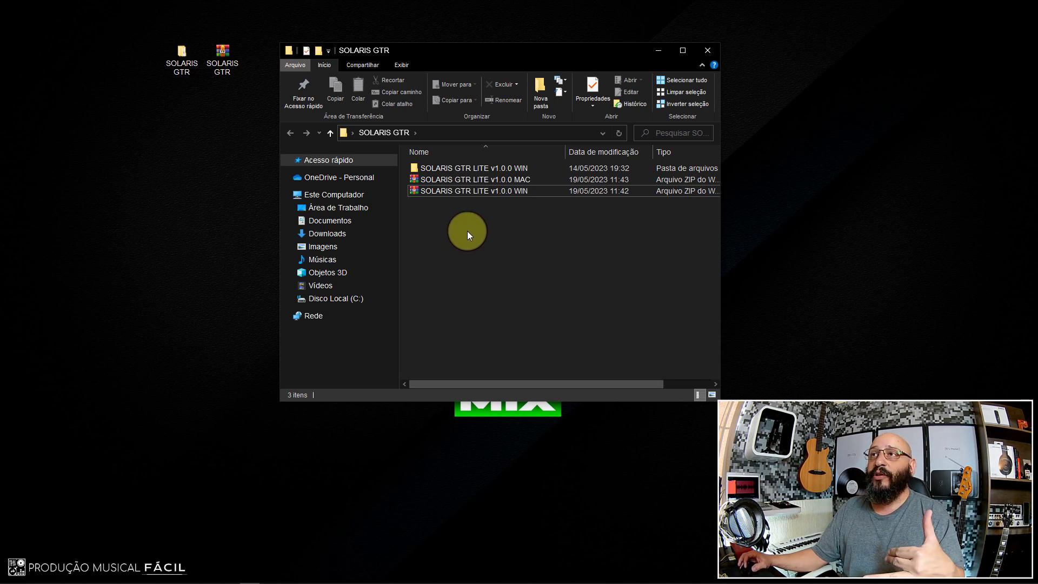
Step: Extract the SOLARIS GTR LITE v1.0.0 WIN archive into the current folder and open its extracted folder
{"action": "right_click", "coordinate": [469, 192]}
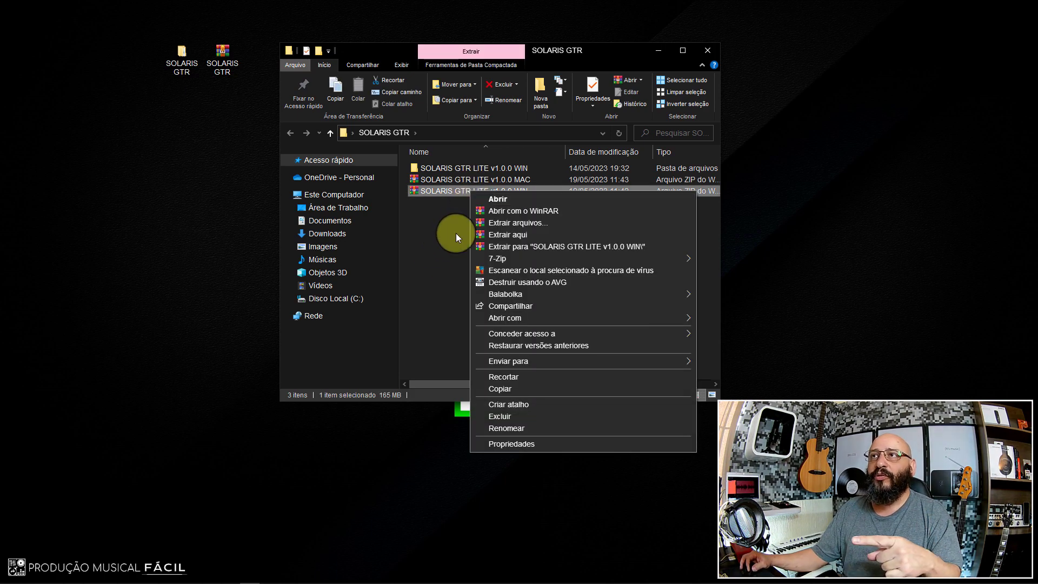
{"action": "left_click", "coordinate": [510, 234]}
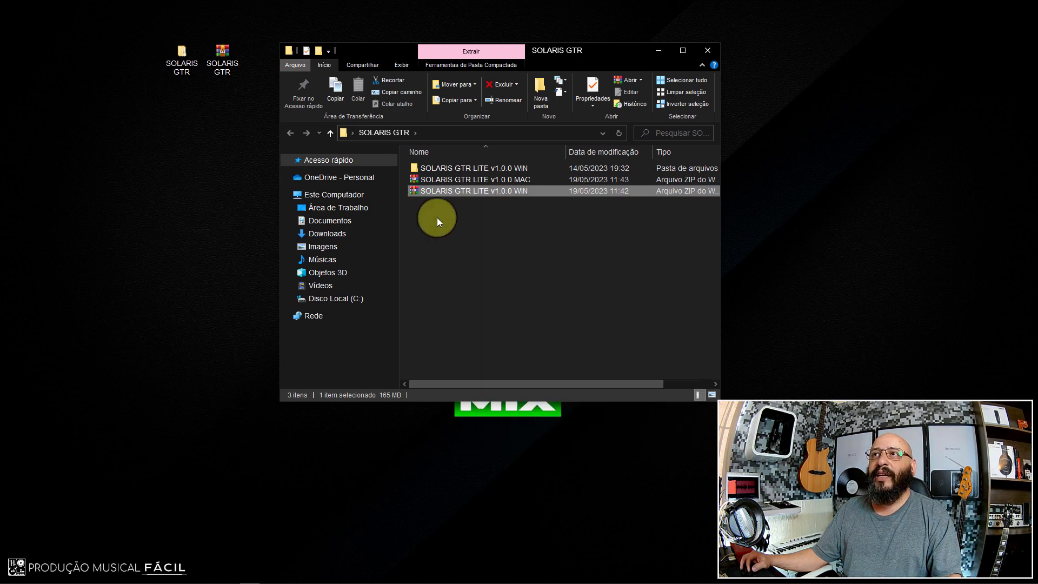
{"action": "double_click", "coordinate": [443, 170]}
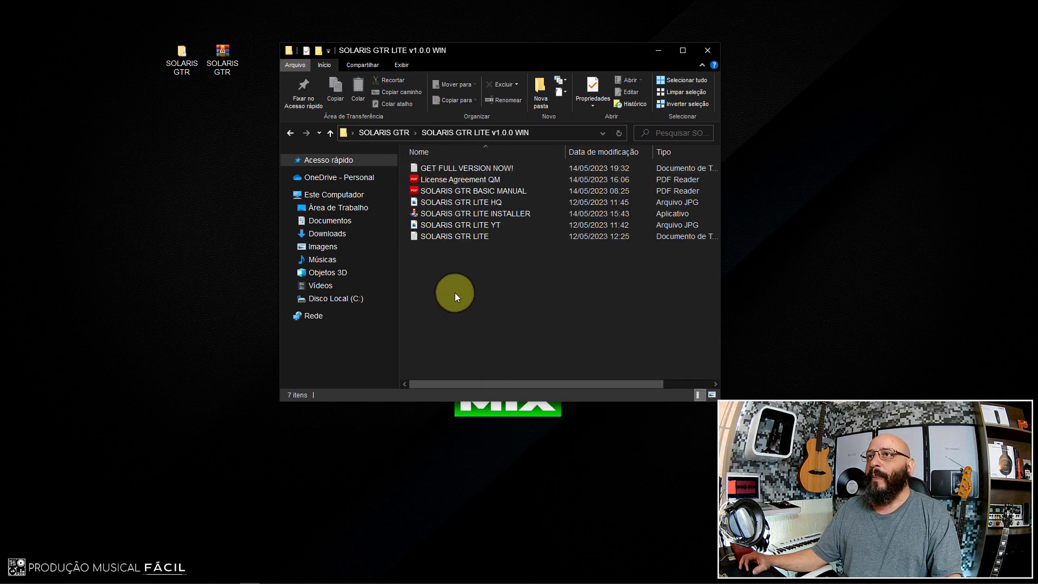
Step: Launch SOLARIS GTR LITE INSTALLER, close the folder window and reposition the installer
{"action": "left_click", "coordinate": [455, 217]}
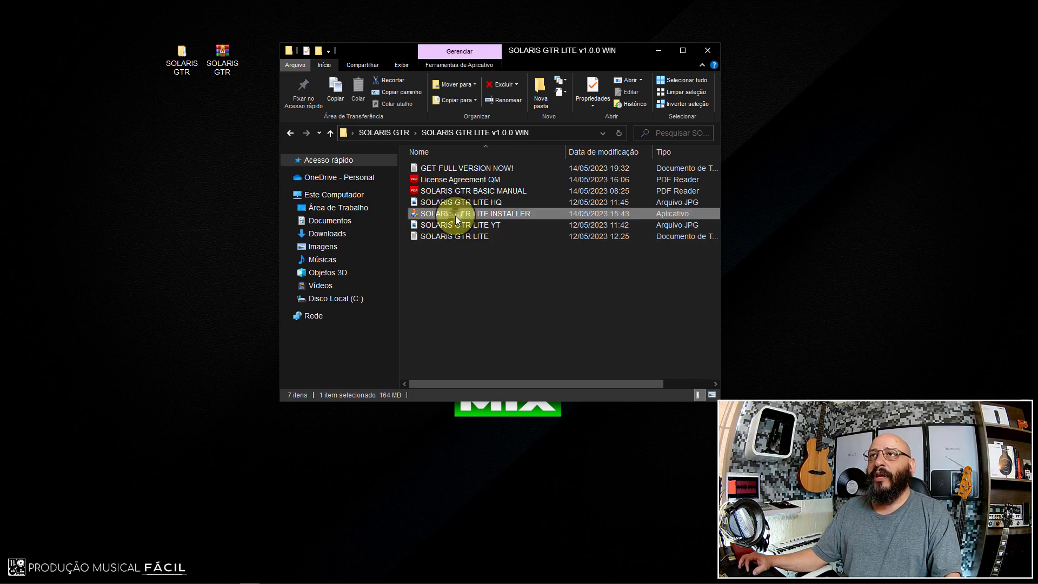
{"action": "double_click", "coordinate": [454, 212]}
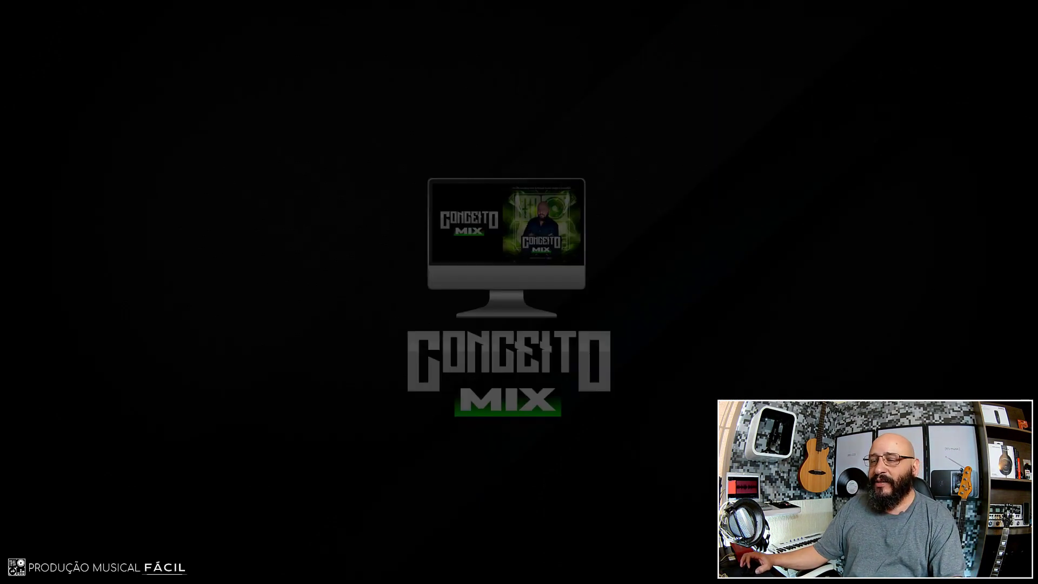
{"action": "left_click", "coordinate": [705, 51]}
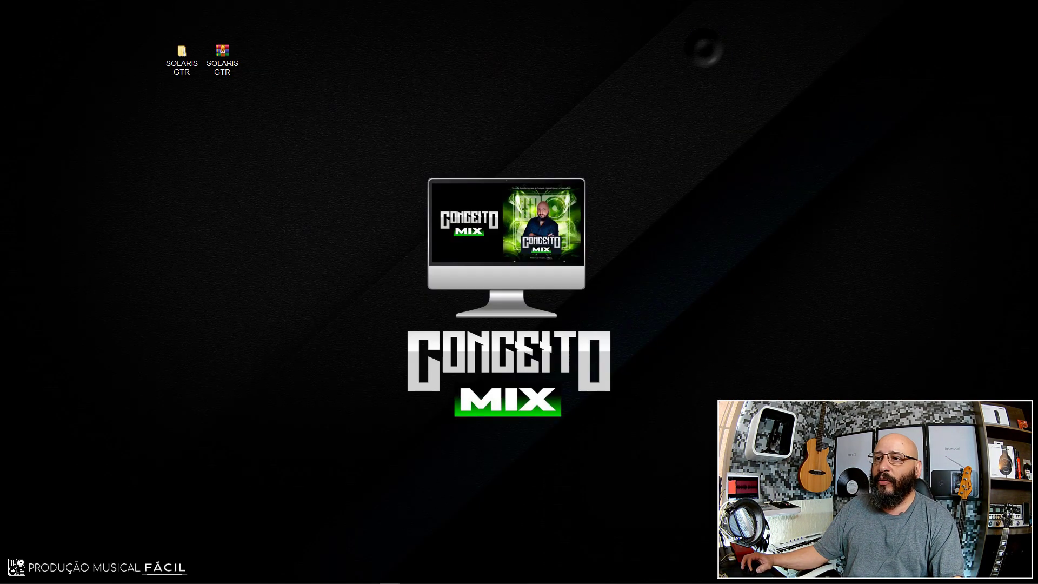
{"action": "left_click_drag", "start_coordinate": [510, 143], "coordinate": [505, 125]}
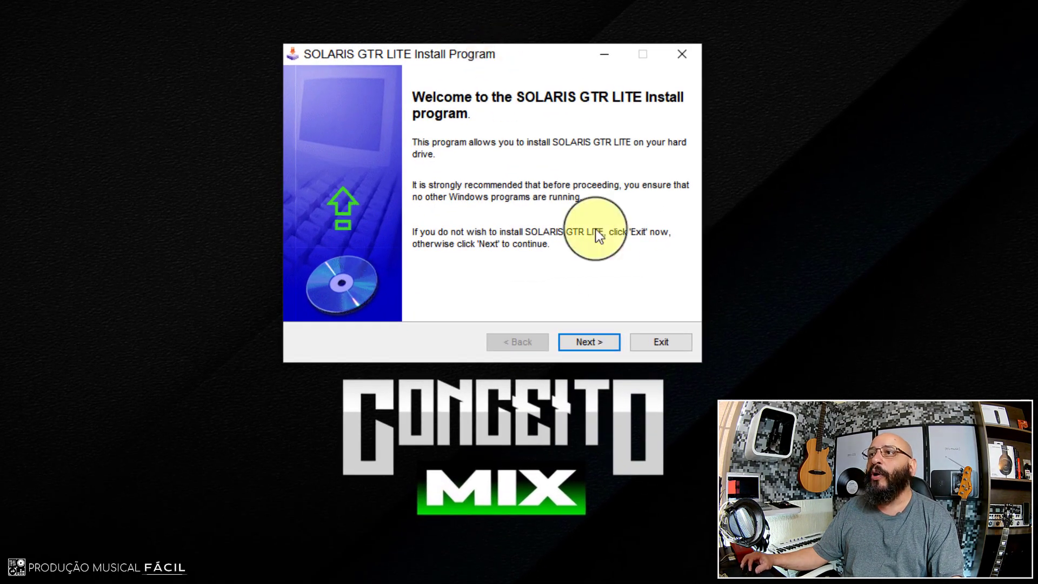
Step: Choose the SOLARIS GTR LITE VST3 version to install and accept the license agreement
{"action": "left_click", "coordinate": [590, 342]}
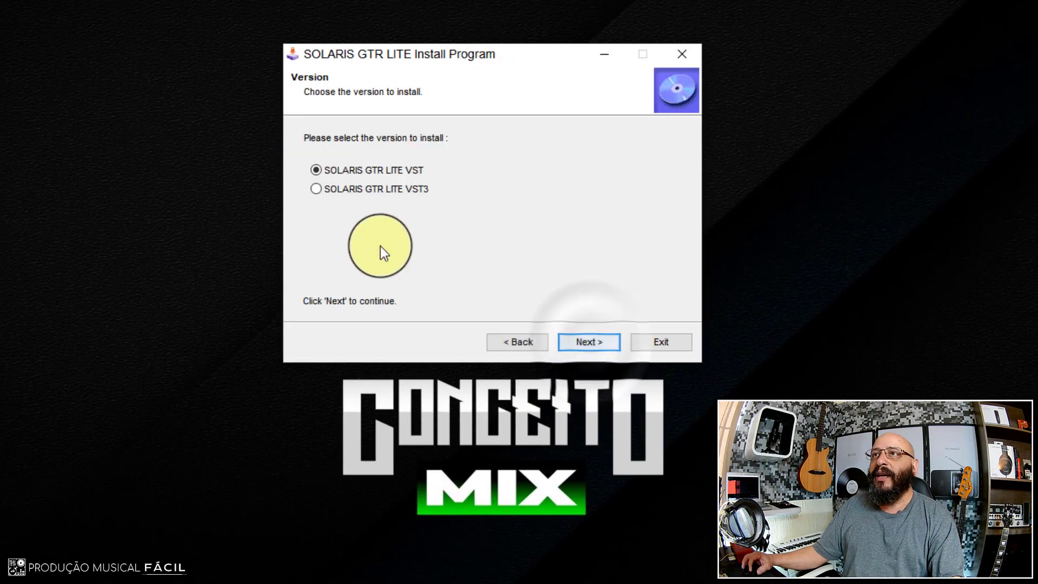
{"action": "left_click", "coordinate": [315, 190]}
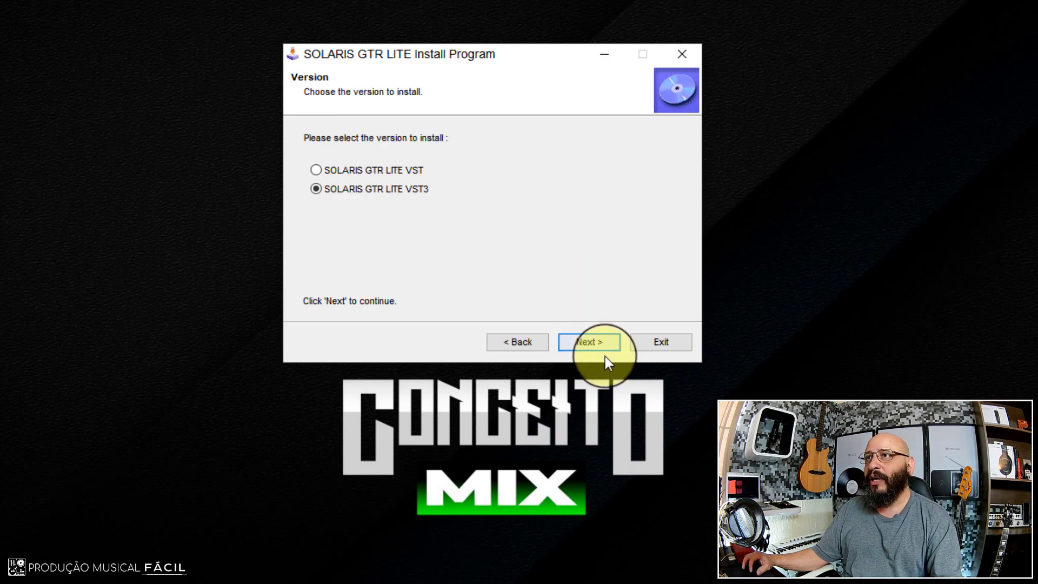
{"action": "left_click", "coordinate": [590, 348]}
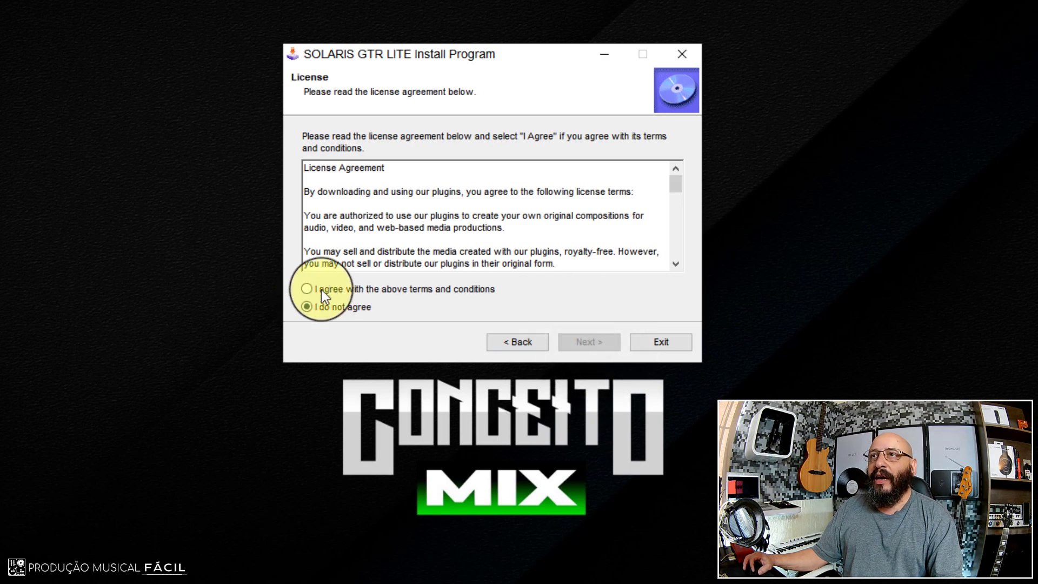
{"action": "left_click", "coordinate": [312, 289]}
{"action": "left_click", "coordinate": [575, 341]}
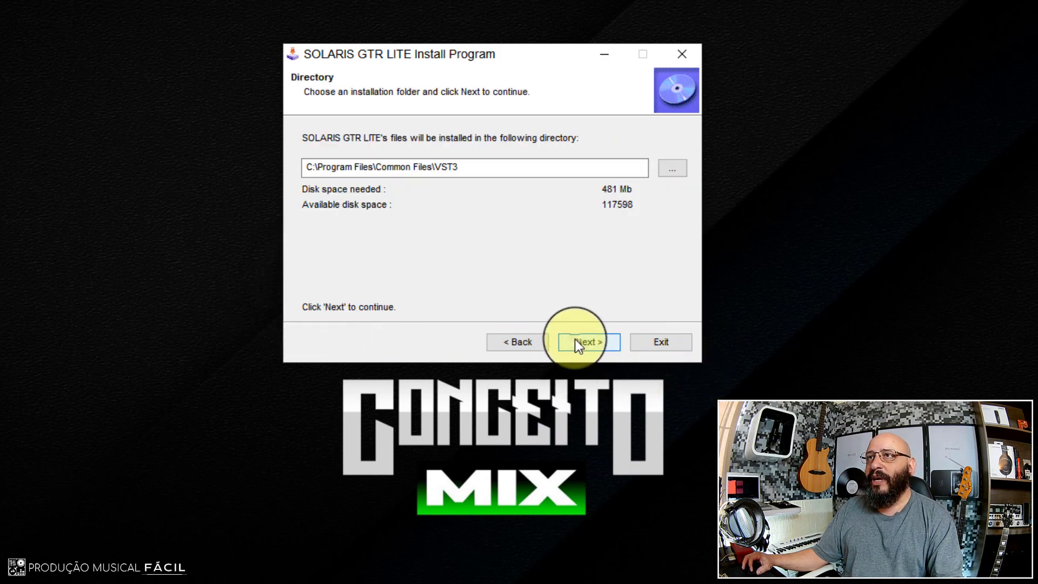
Step: Keep C:\Program Files\Common Files\VST3 as the installation folder and exit the installer at the confirmation page
{"action": "left_click_drag", "start_coordinate": [494, 163], "coordinate": [238, 187]}
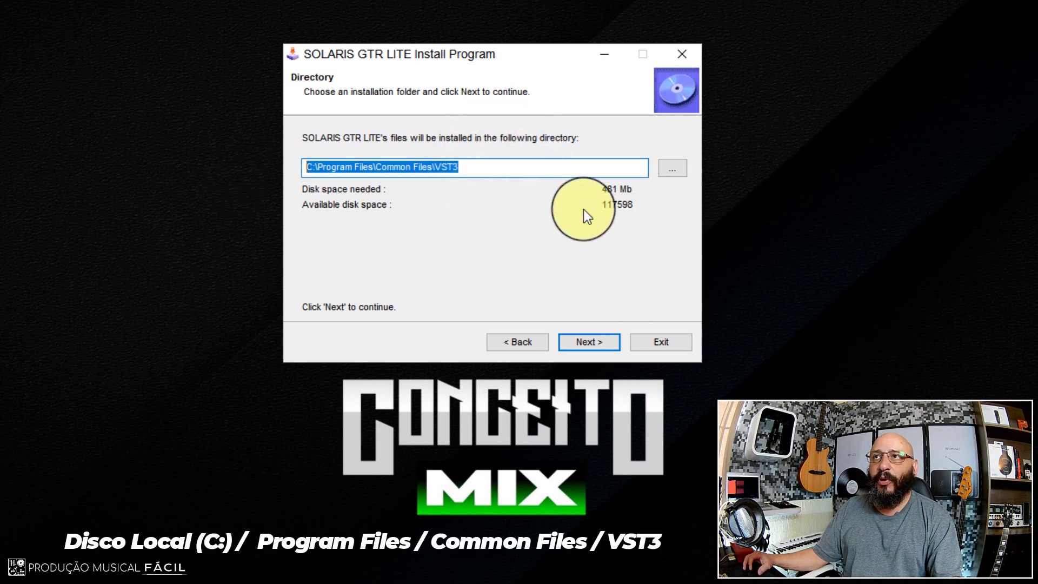
{"action": "left_click", "coordinate": [543, 175]}
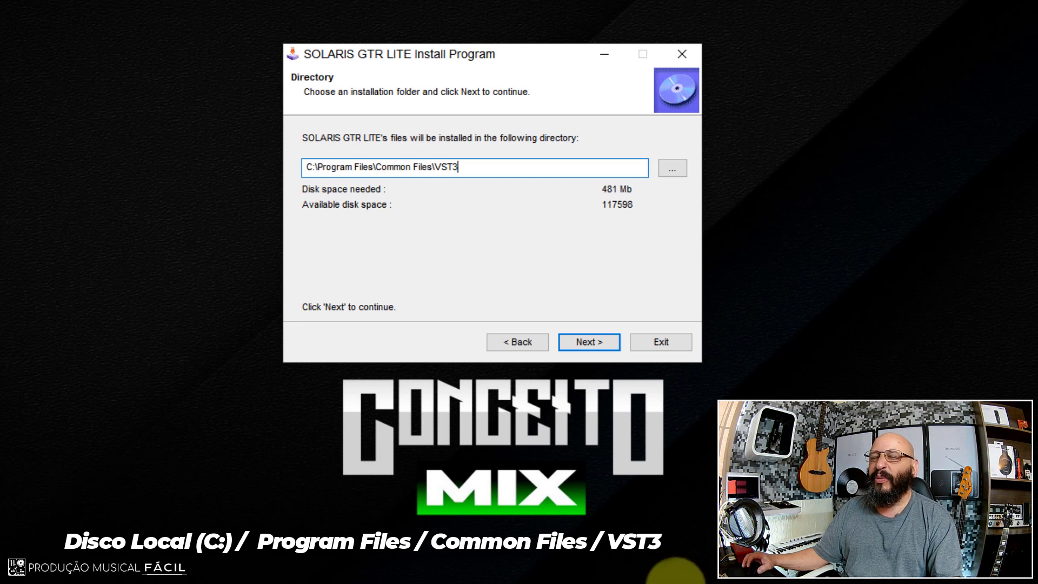
{"action": "left_click", "coordinate": [607, 346]}
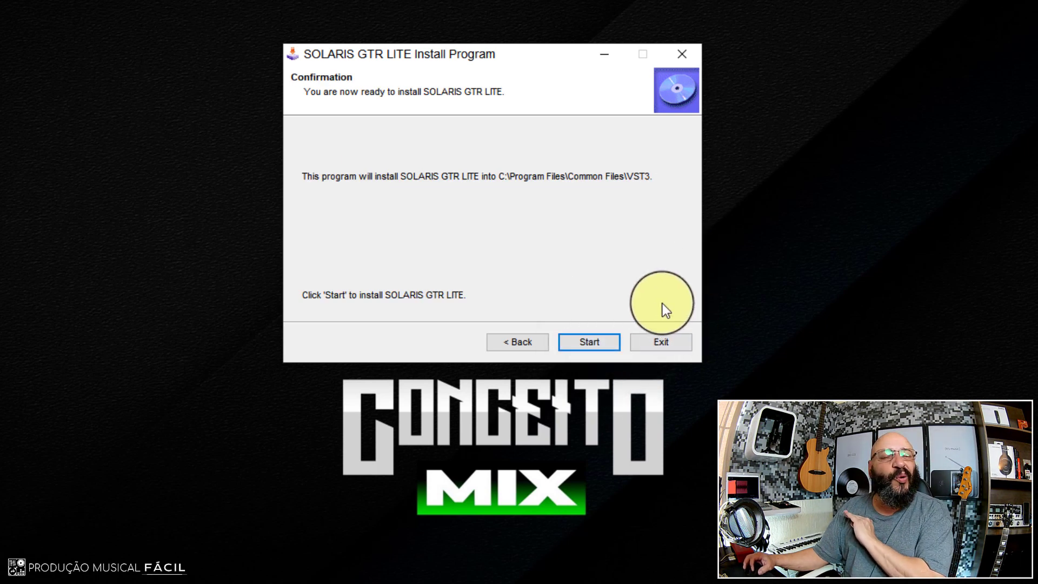
{"action": "left_click", "coordinate": [659, 343]}
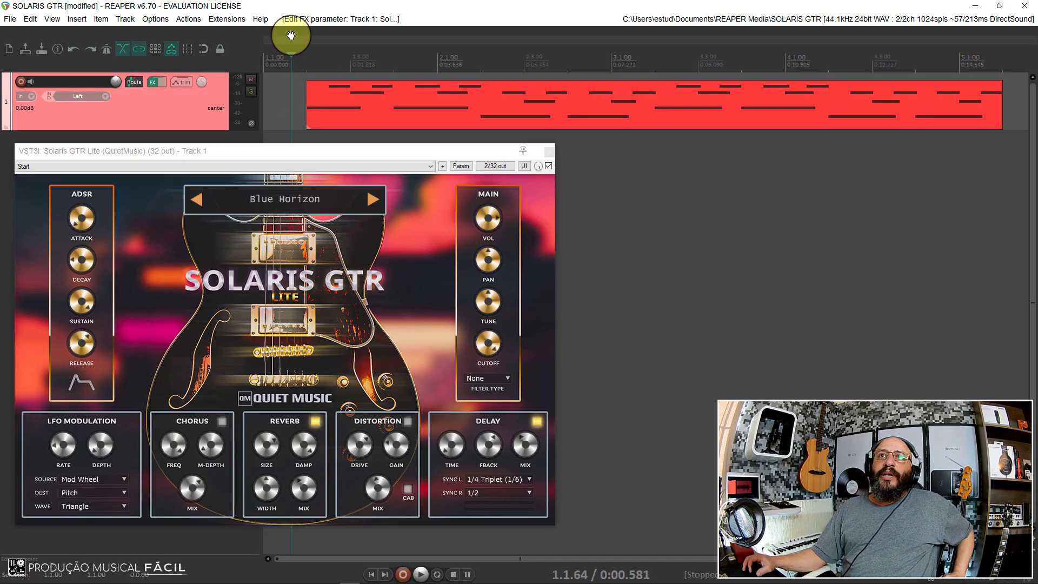
Step: In REAPER, switch Solaris GTR Lite to its Start preset and enter the instrument from the start screen
{"action": "left_click", "coordinate": [143, 99]}
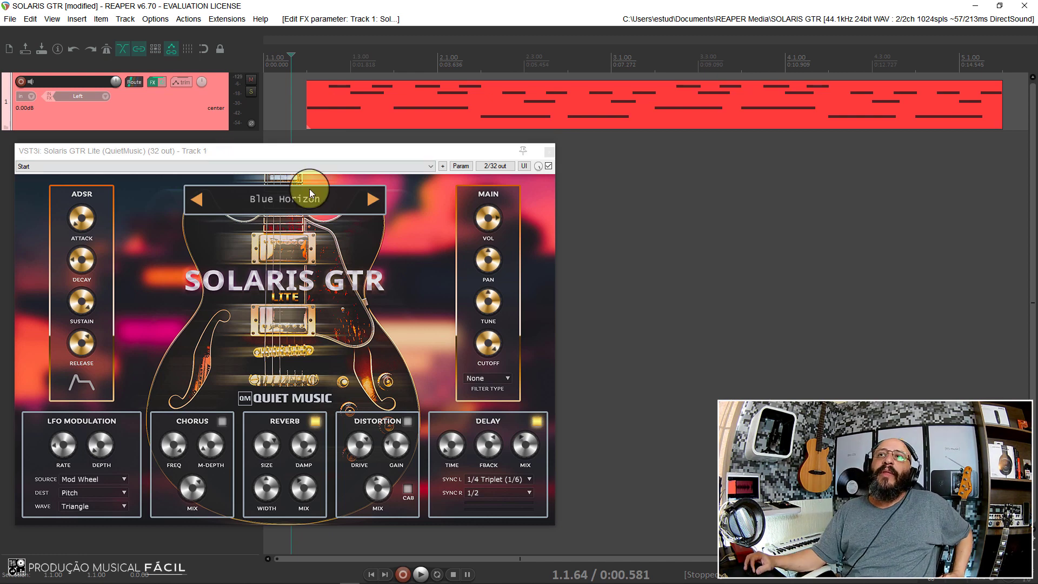
{"action": "left_click", "coordinate": [292, 205]}
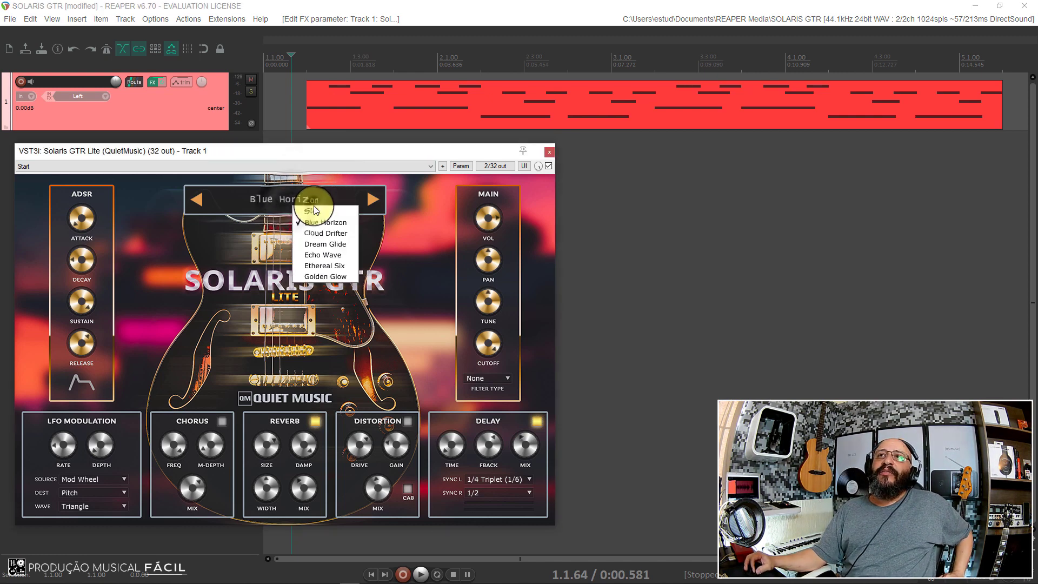
{"action": "left_click", "coordinate": [315, 210]}
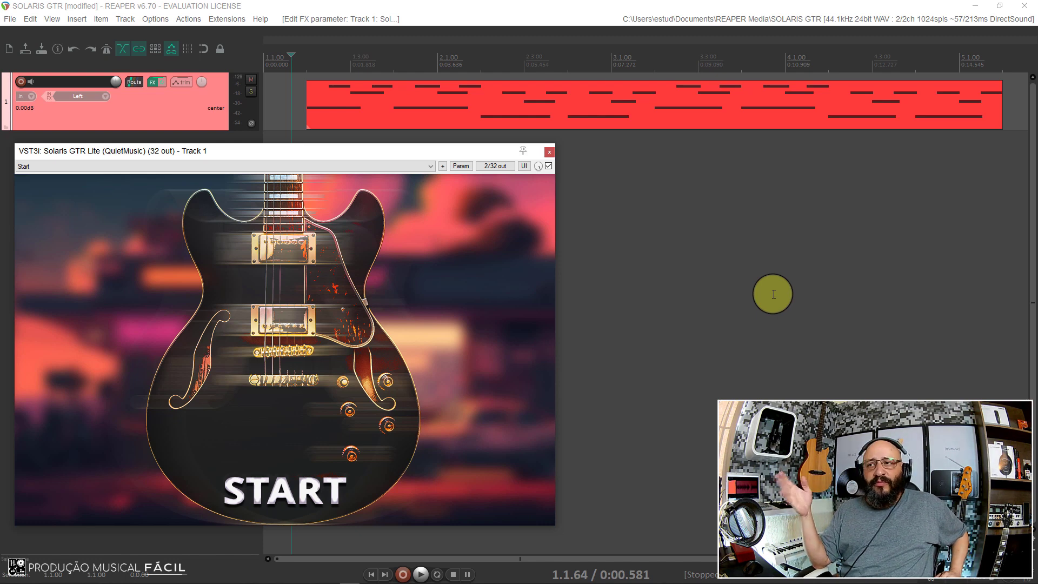
{"action": "left_click", "coordinate": [293, 493]}
Step: Look through the instrument's preset list without changing the sound, and set the REAPER plugin preset to No preset
{"action": "left_click", "coordinate": [297, 193]}
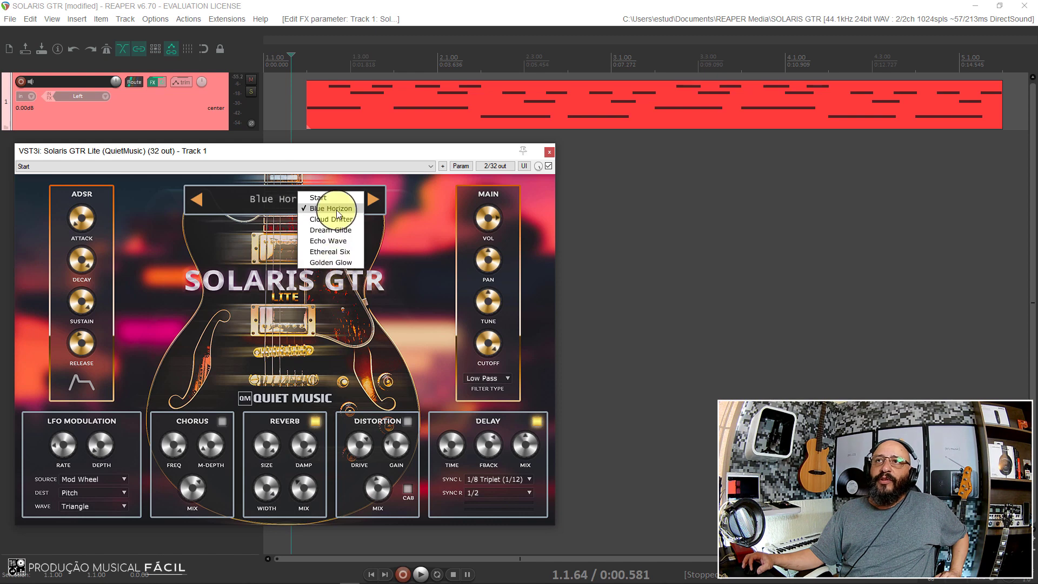
{"action": "left_click", "coordinate": [334, 157]}
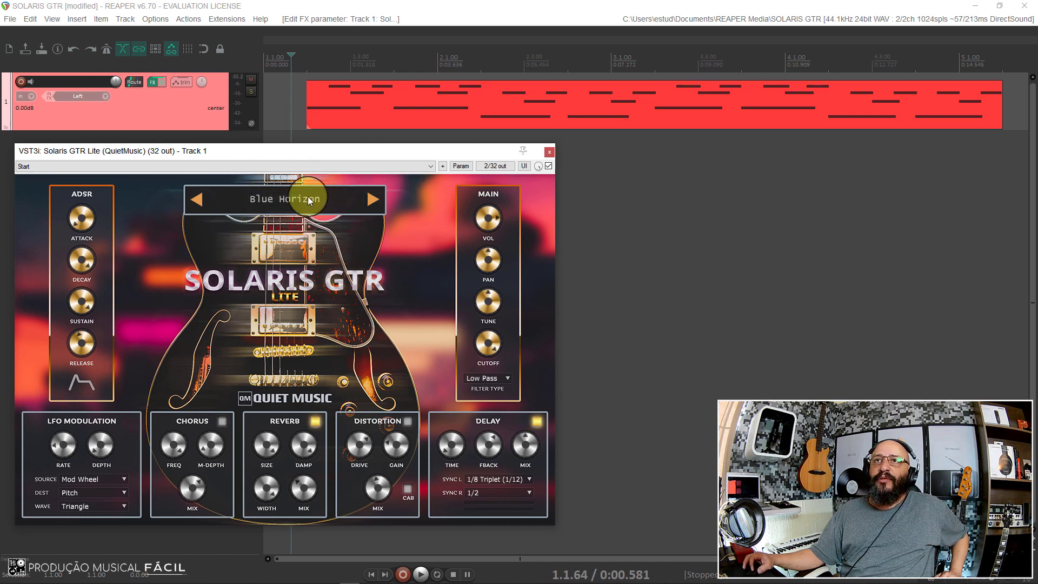
{"action": "left_click", "coordinate": [74, 170]}
{"action": "left_click", "coordinate": [36, 177]}
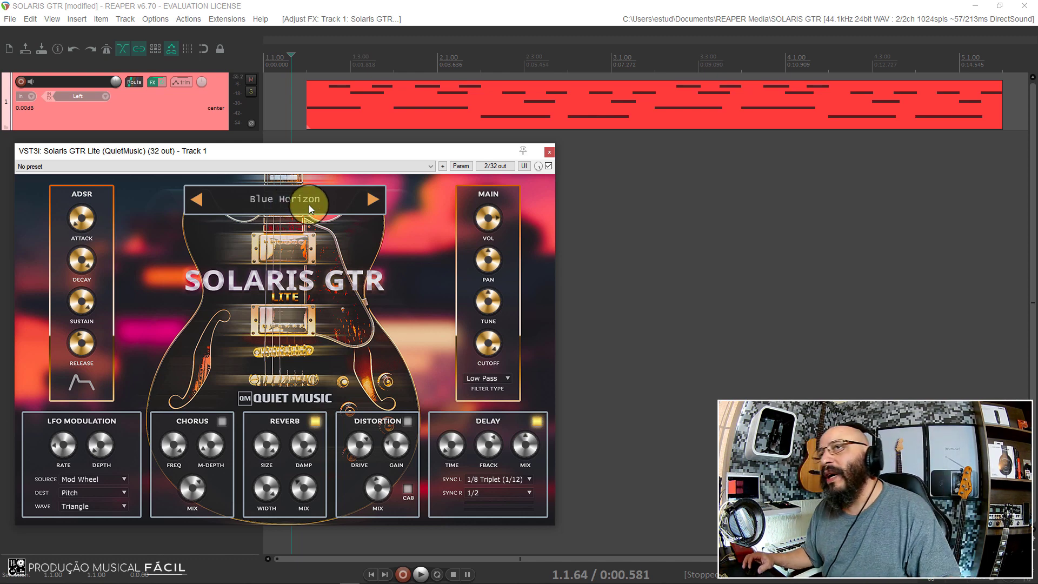
Step: Reposition the Solaris GTR Lite window slightly and set its filter type to None
{"action": "left_click_drag", "start_coordinate": [311, 153], "coordinate": [320, 162]}
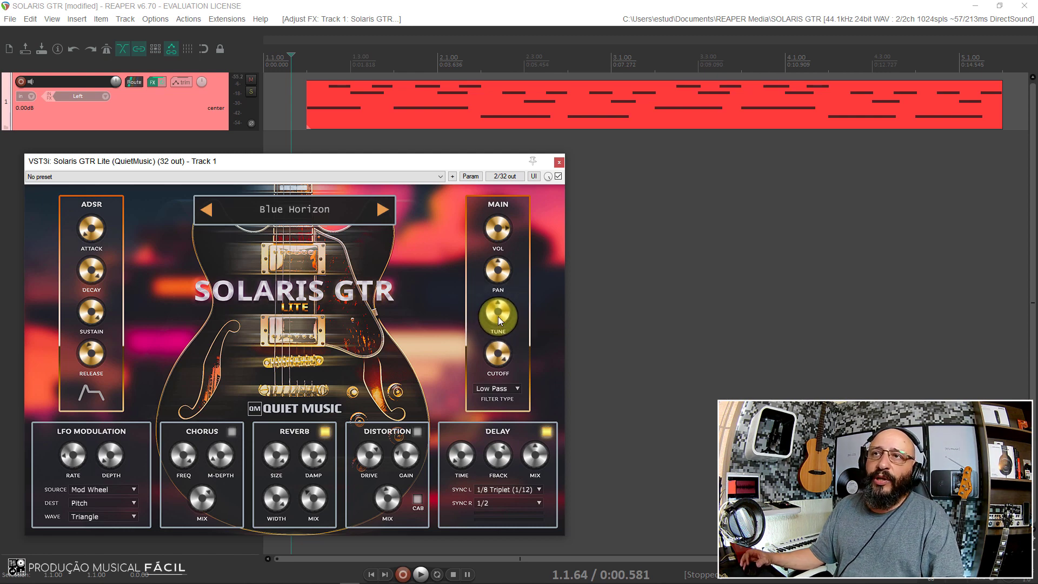
{"action": "left_click", "coordinate": [508, 393]}
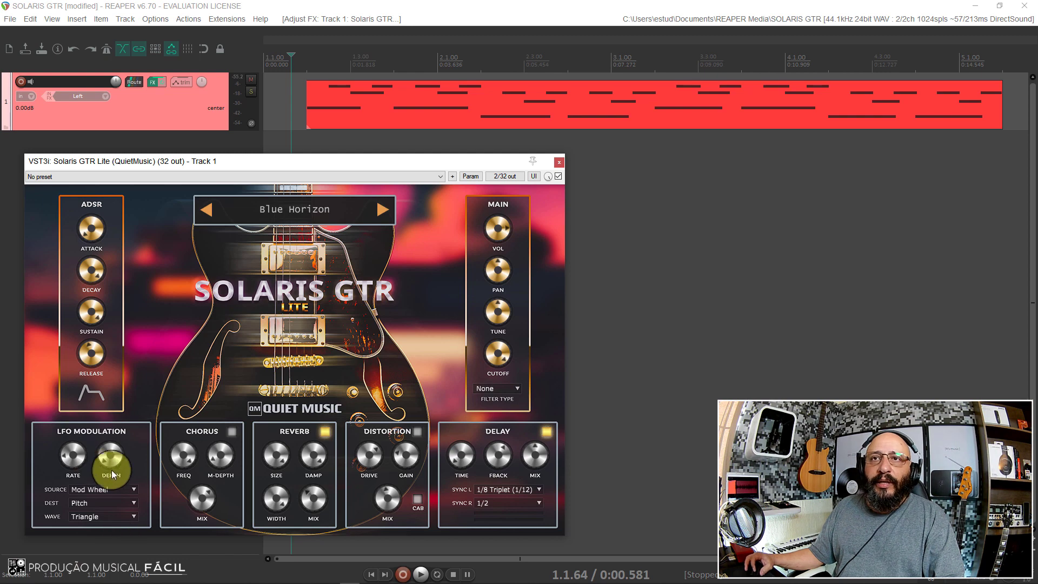
Step: Set the LFO modulation destination to None
{"action": "left_click", "coordinate": [109, 496]}
{"action": "left_click", "coordinate": [108, 488]}
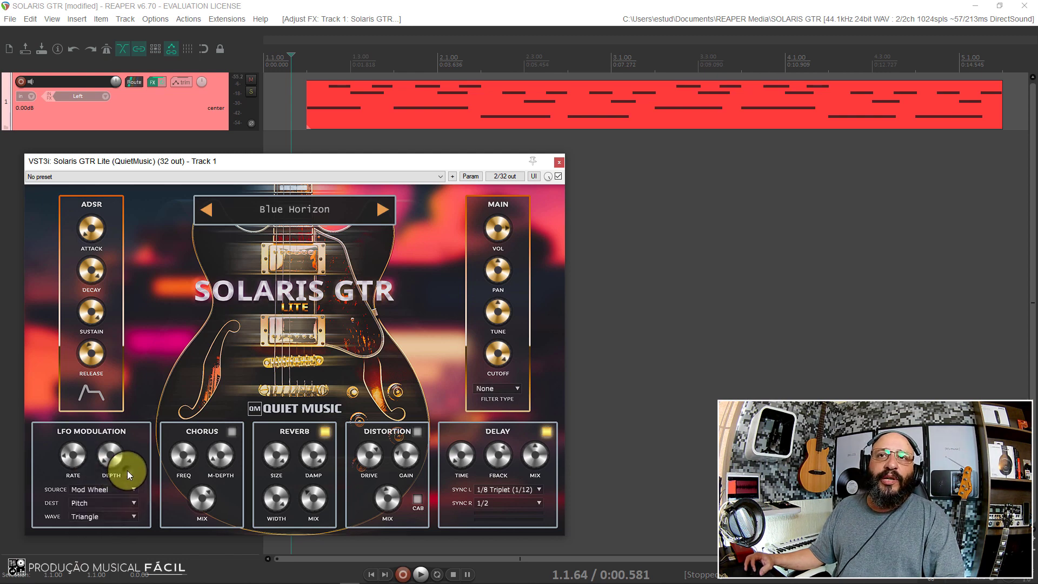
{"action": "left_click", "coordinate": [103, 504]}
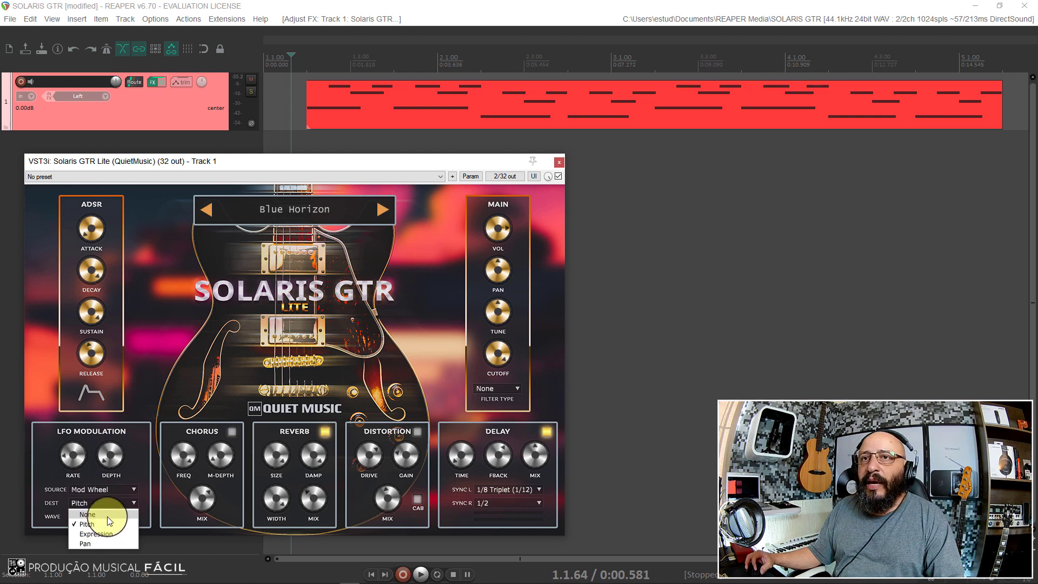
{"action": "left_click", "coordinate": [107, 515]}
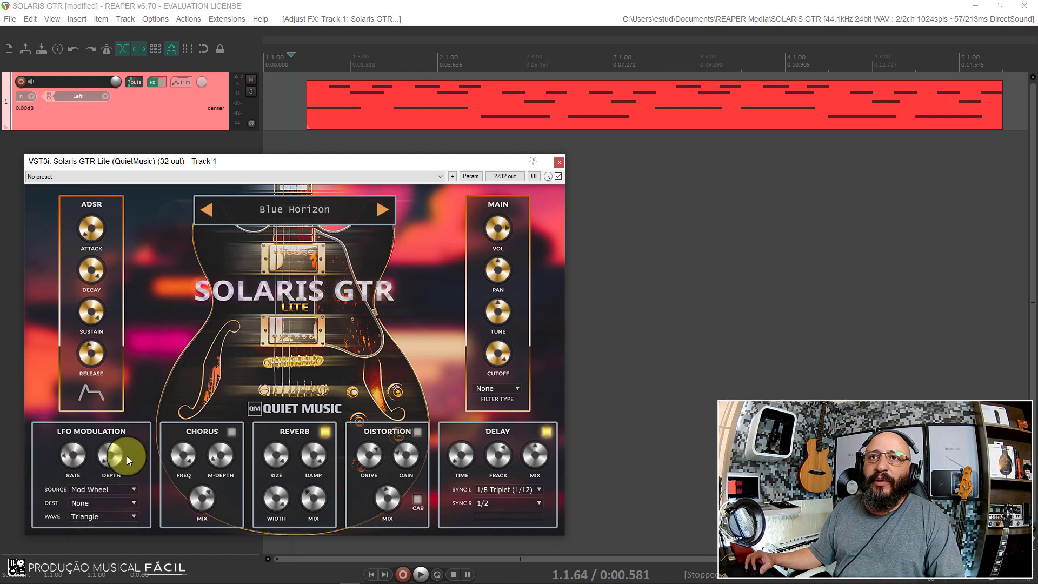
Step: Try the on/off switches of the chorus, reverb, distortion, cabinet and delay, returning each to its original state
{"action": "left_click", "coordinate": [232, 432]}
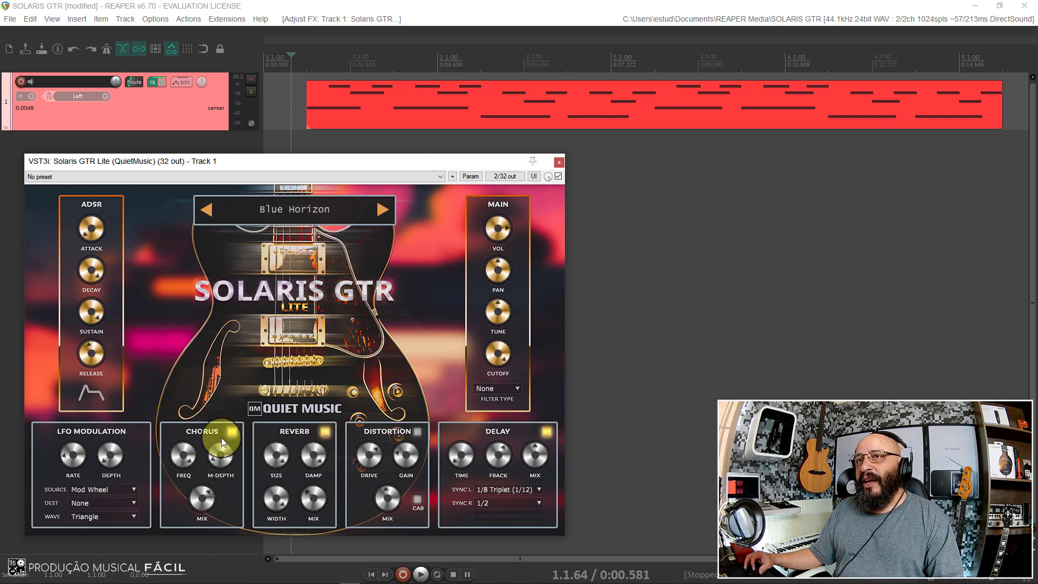
{"action": "left_click", "coordinate": [325, 432]}
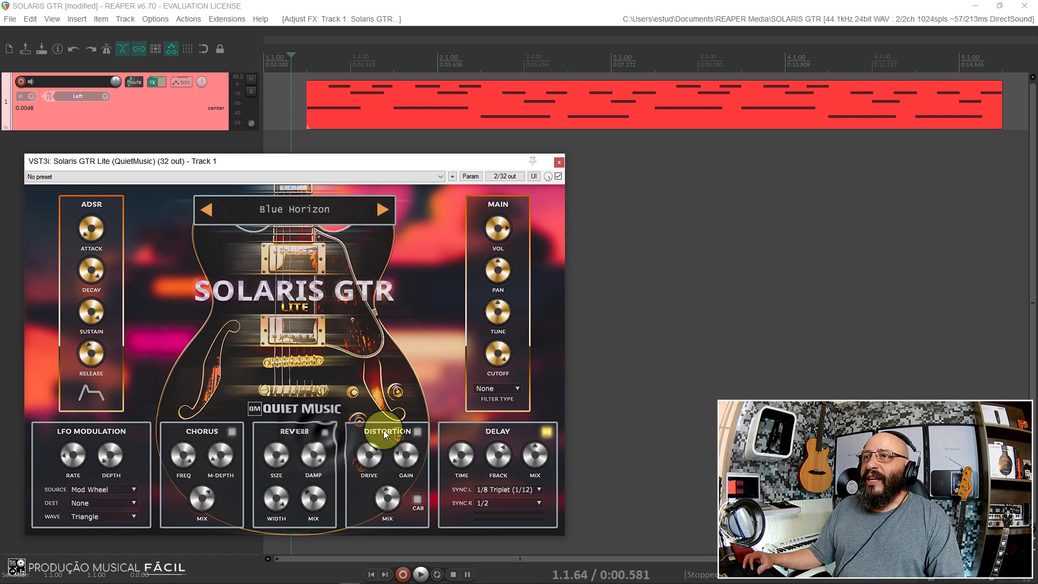
{"action": "left_click", "coordinate": [419, 432]}
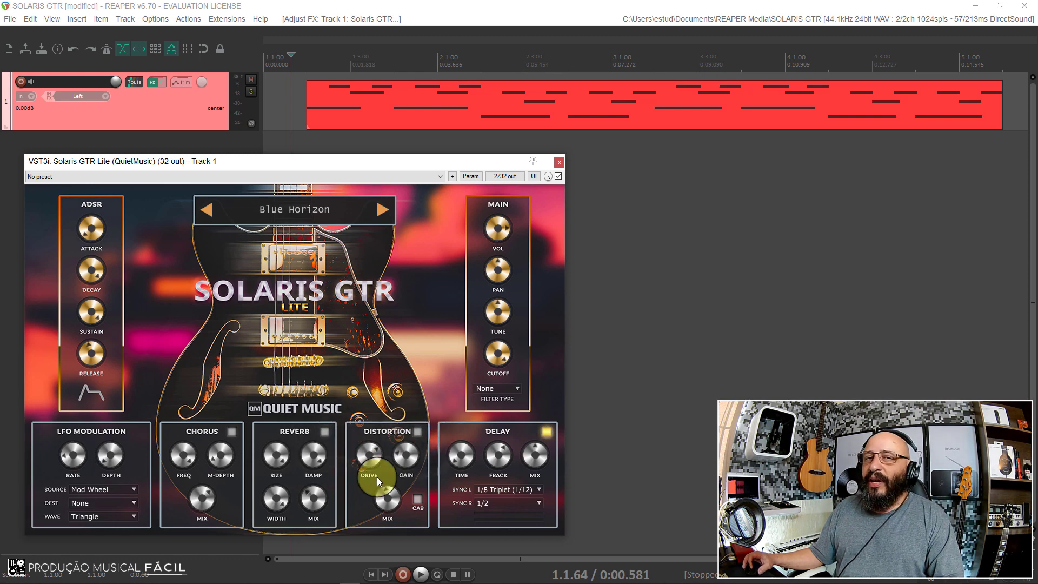
{"action": "left_click", "coordinate": [417, 499]}
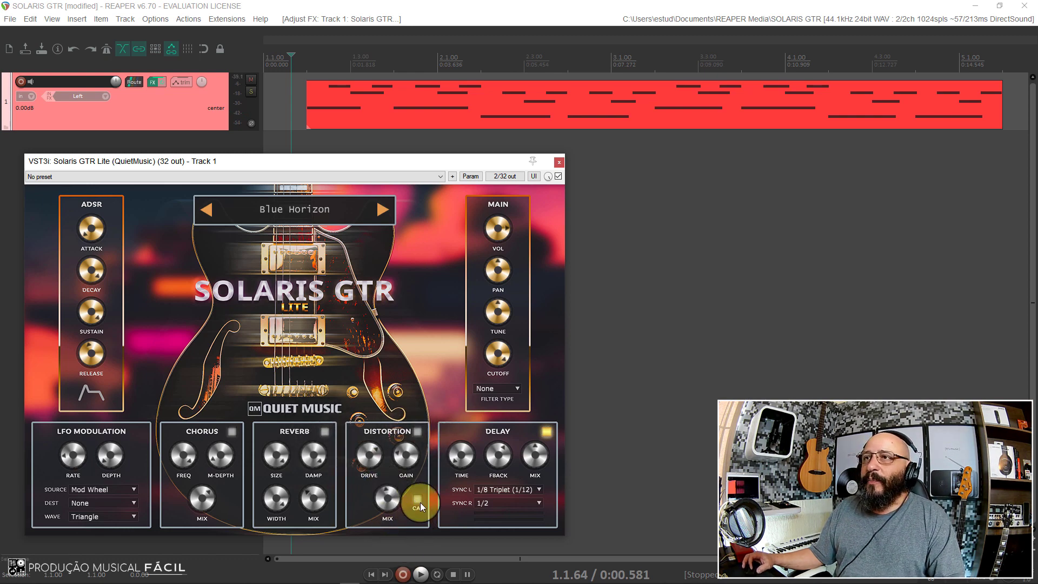
{"action": "left_click", "coordinate": [549, 431]}
{"action": "left_click", "coordinate": [548, 431]}
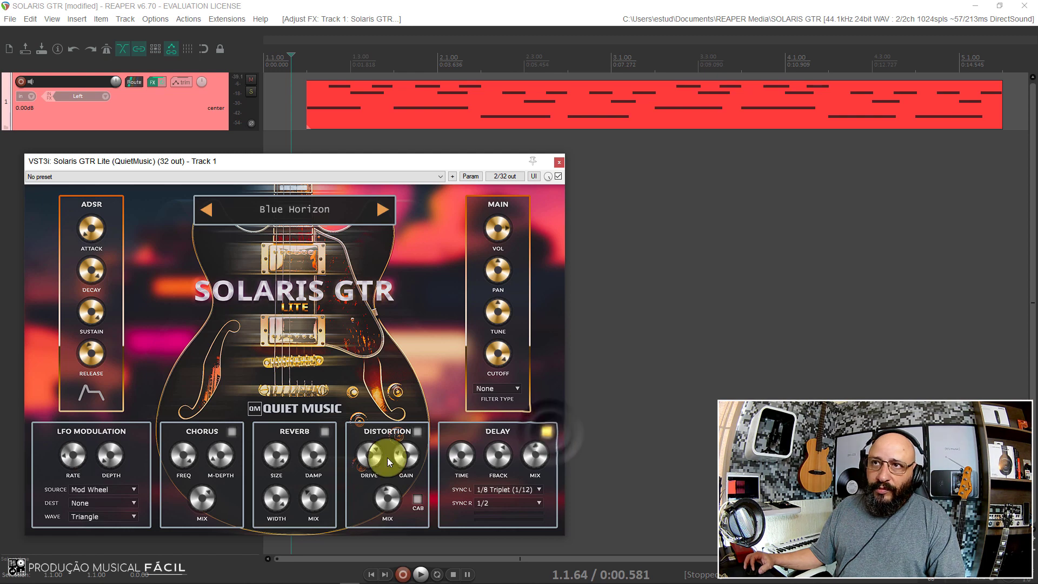
{"action": "left_click", "coordinate": [324, 431]}
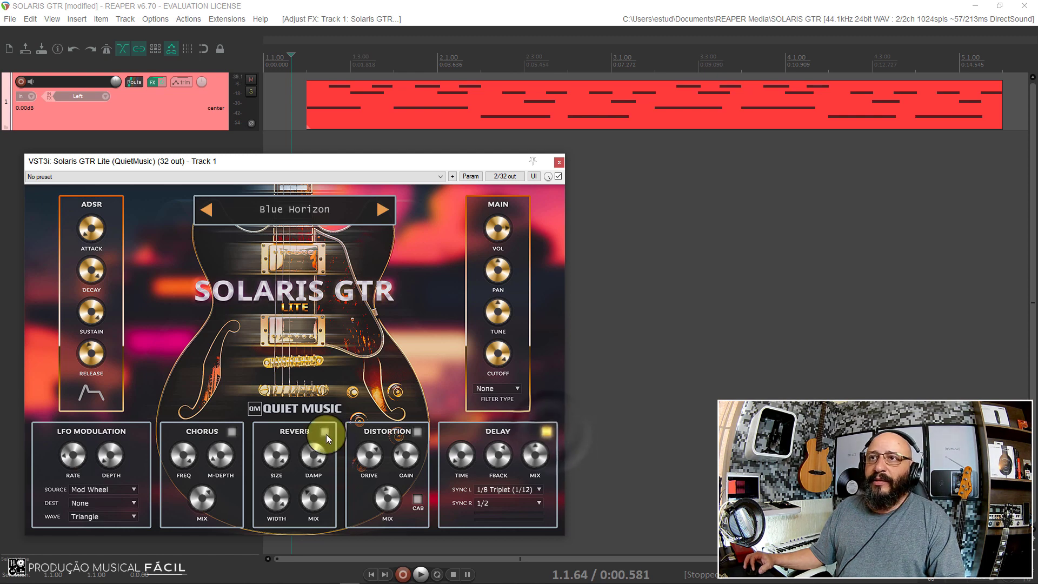
Step: Keep the REAPER plugin preset at No preset and play the MIDI item to hear Blue Horizon, stopping playback at the end
{"action": "left_click", "coordinate": [60, 176]}
{"action": "left_click", "coordinate": [50, 186]}
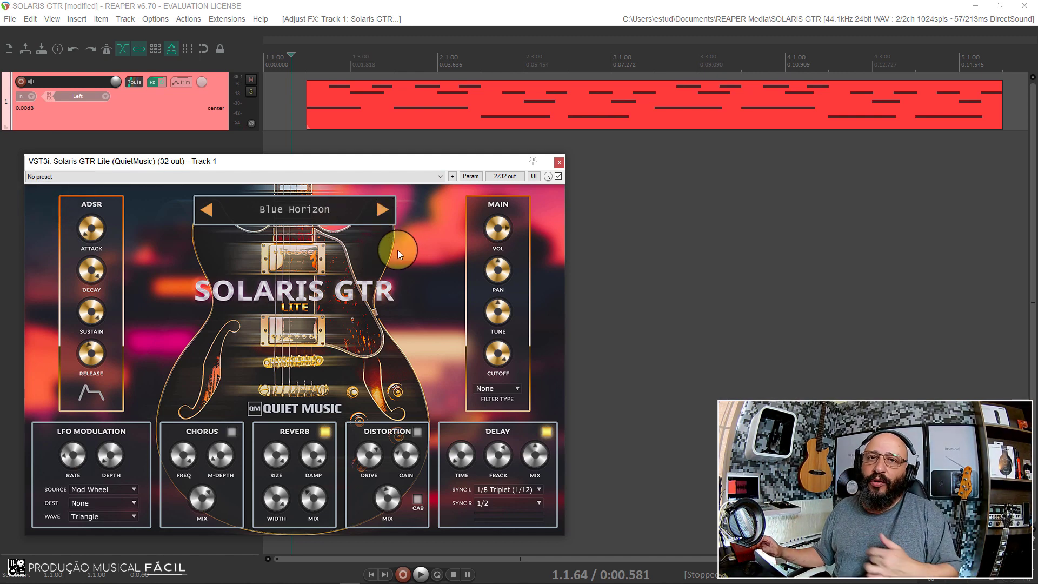
{"action": "key", "text": "space"}
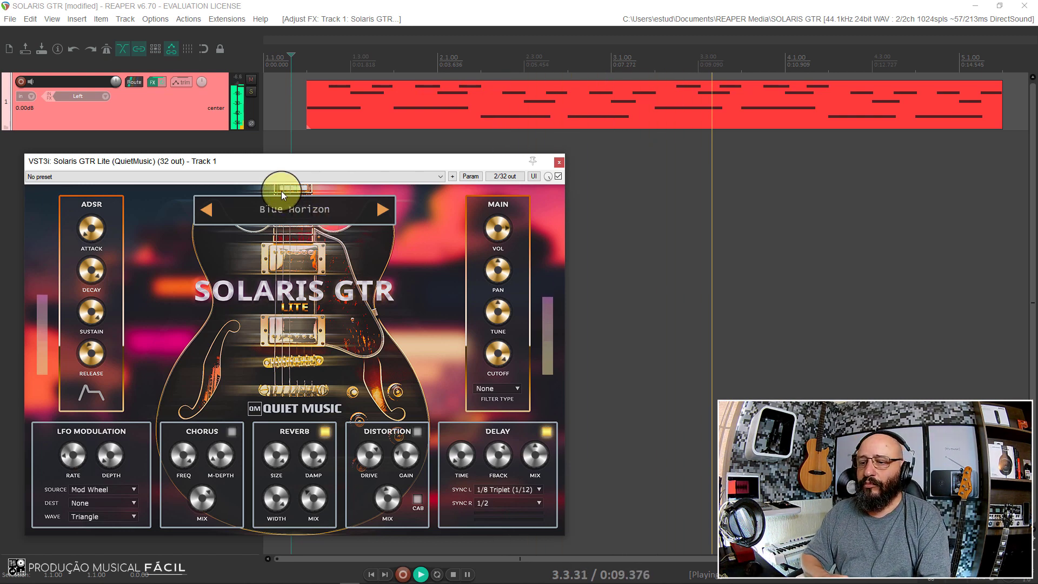
{"action": "key", "text": "space"}
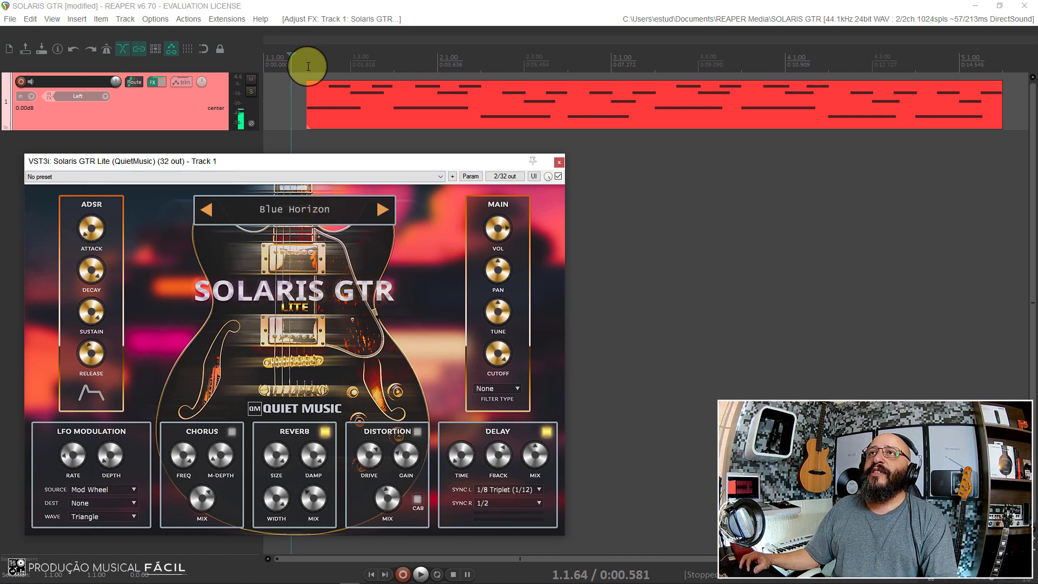
Step: Turn on grid lines and snapping, make a time selection spanning the MIDI item from 1.2.00 to 5.2.00, and enable repeat
{"action": "left_click", "coordinate": [187, 49]}
{"action": "left_click", "coordinate": [204, 49]}
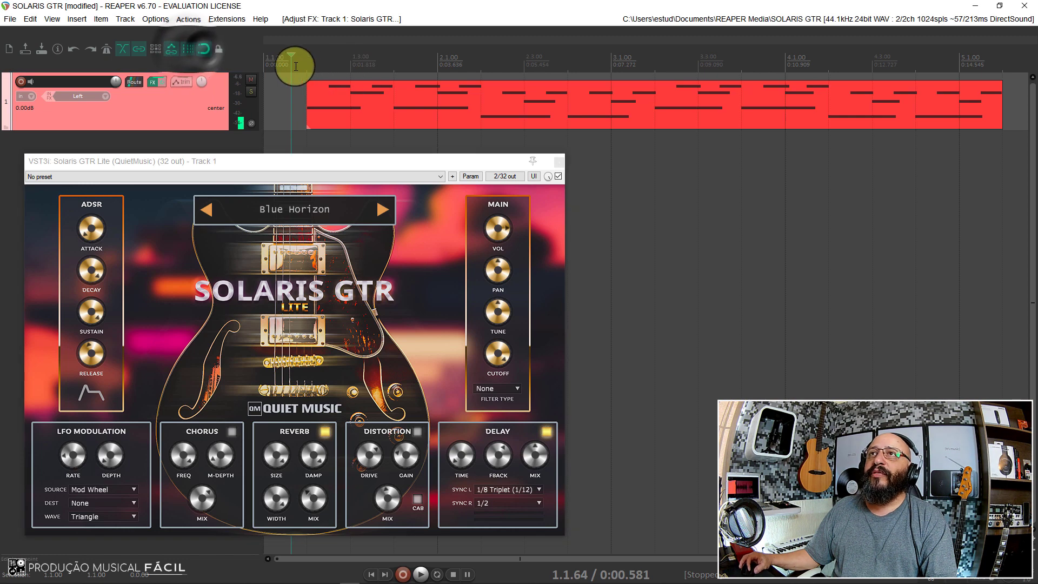
{"action": "left_click_drag", "start_coordinate": [308, 64], "coordinate": [1001, 73]}
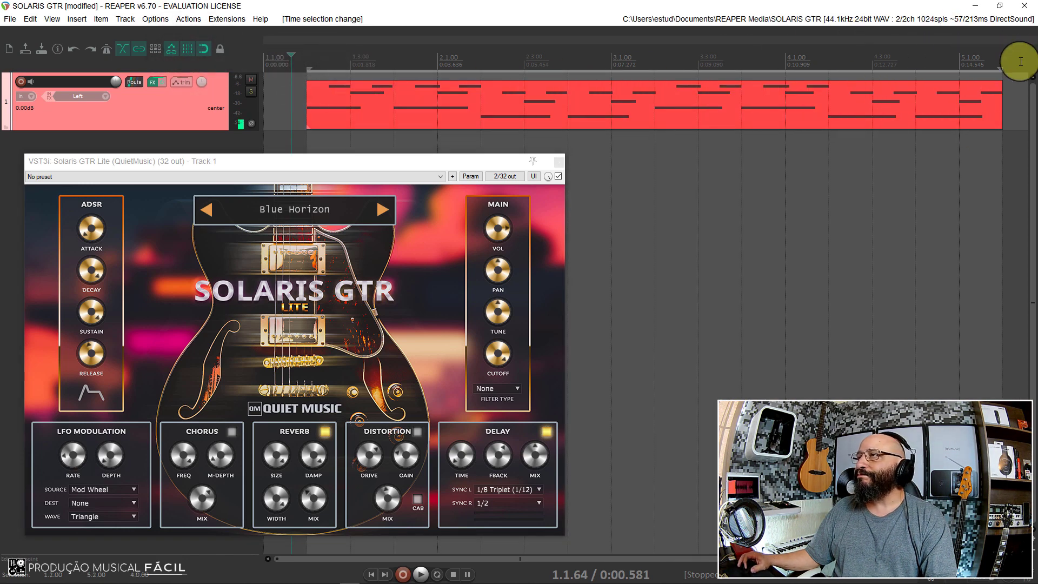
{"action": "left_click", "coordinate": [438, 575]}
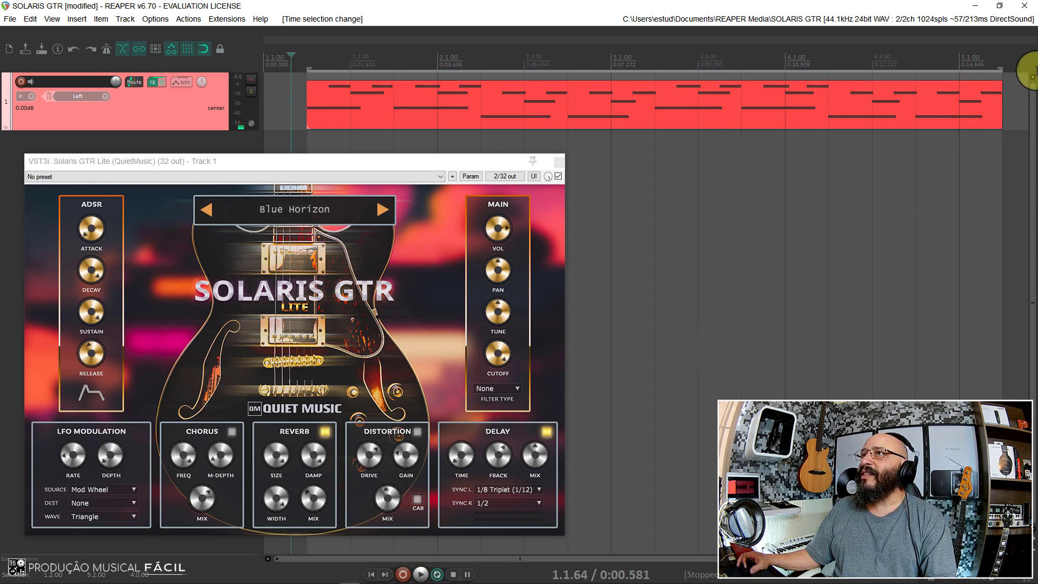
Step: Play from 5.1.00 to check that playback loops over the time selection, and stop playback
{"action": "left_click", "coordinate": [956, 64]}
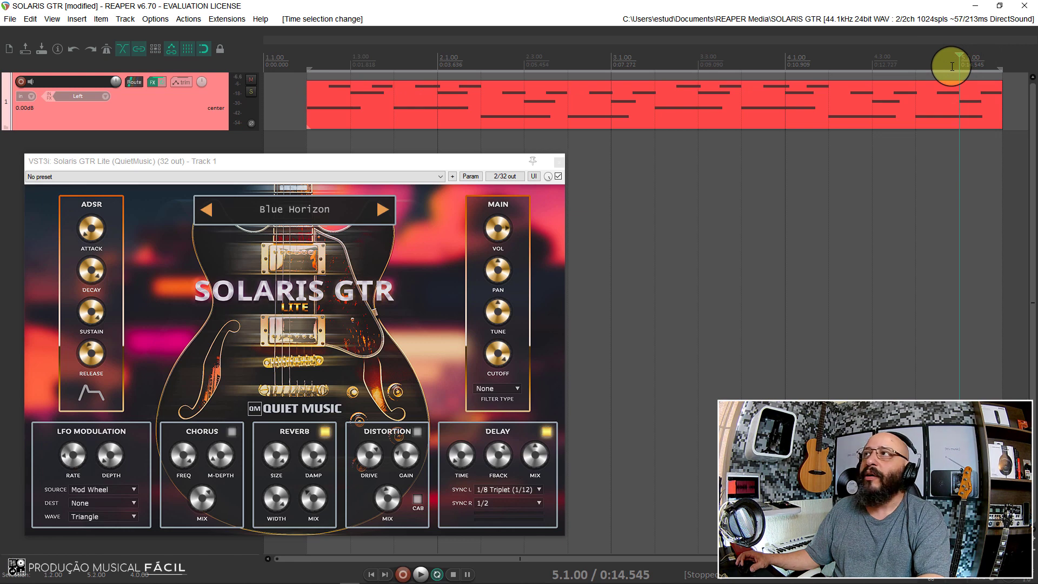
{"action": "key", "text": "space"}
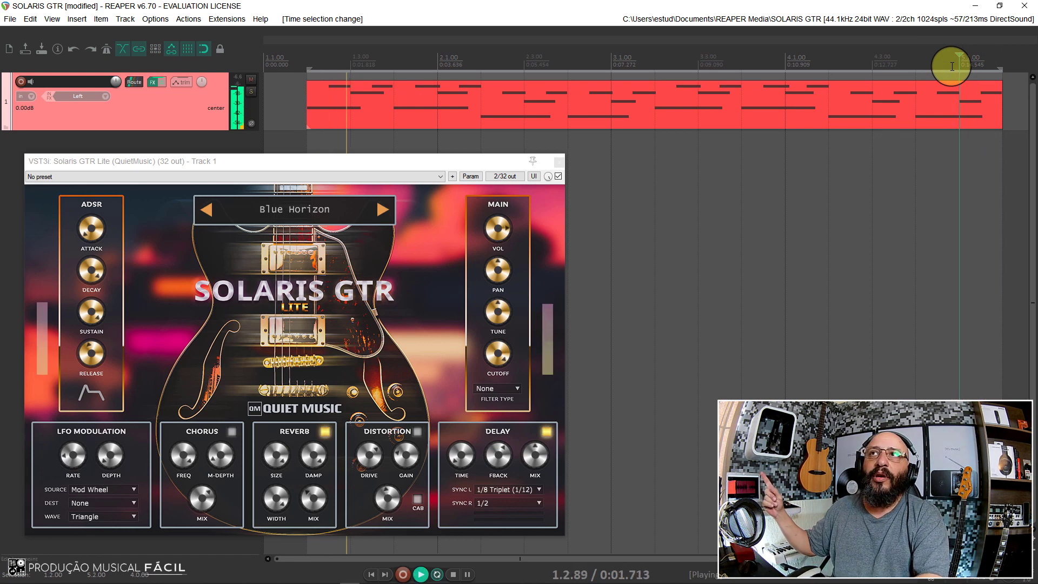
{"action": "key", "text": "space"}
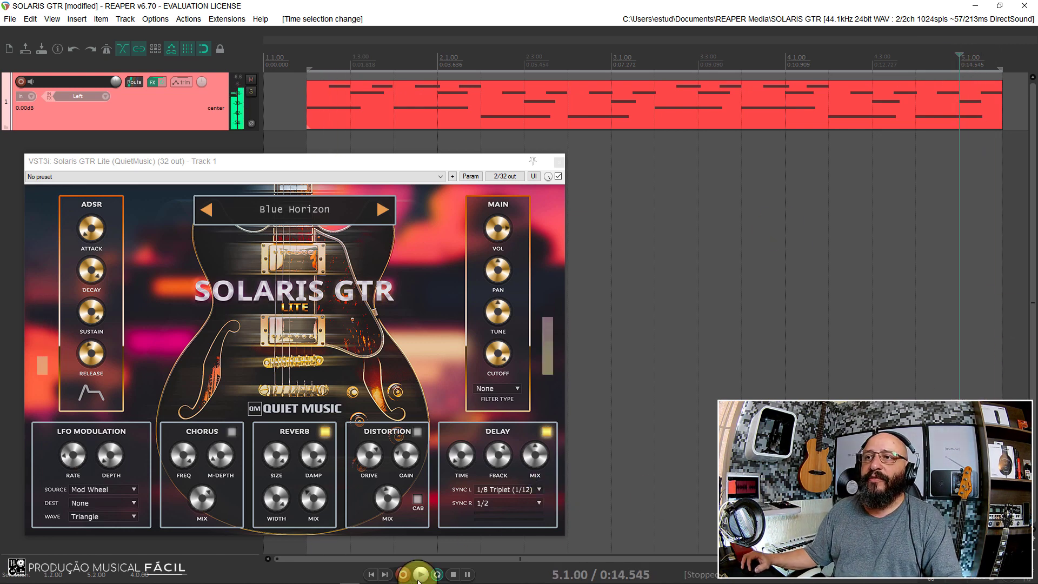
{"action": "mouse_move", "coordinate": [428, 572]}
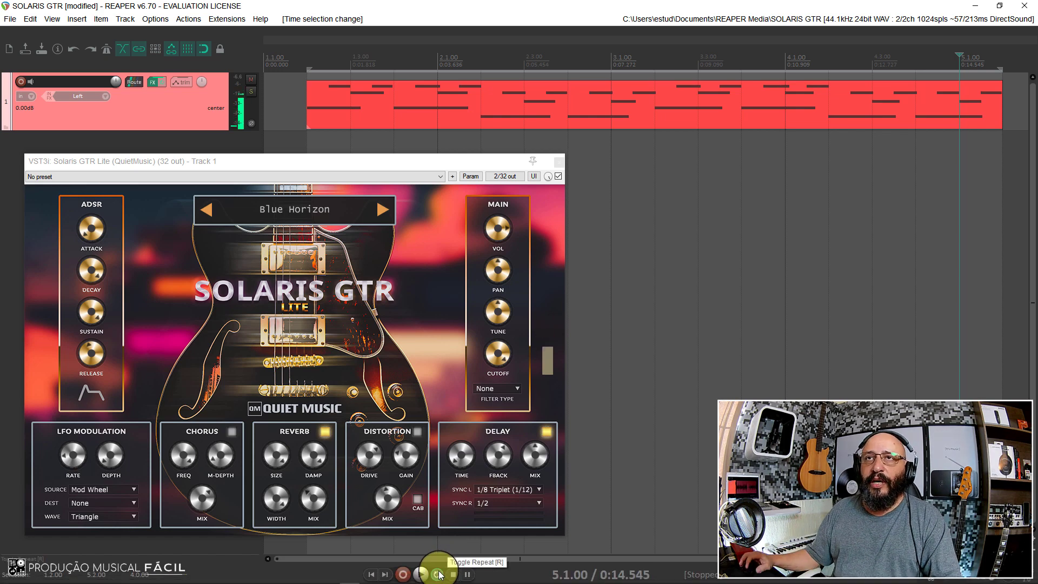
Step: Turn off grid lines and snapping, and play the loop from 1.2.00 while trying the ADSR Decay and Sustain knobs, stopping playback at the end
{"action": "left_click", "coordinate": [301, 74]}
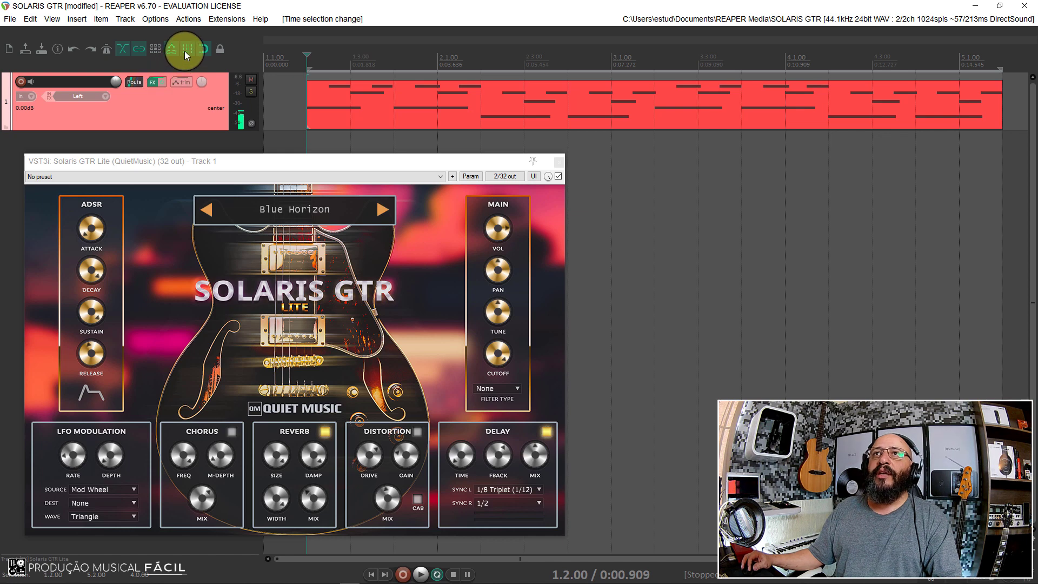
{"action": "key", "text": "space"}
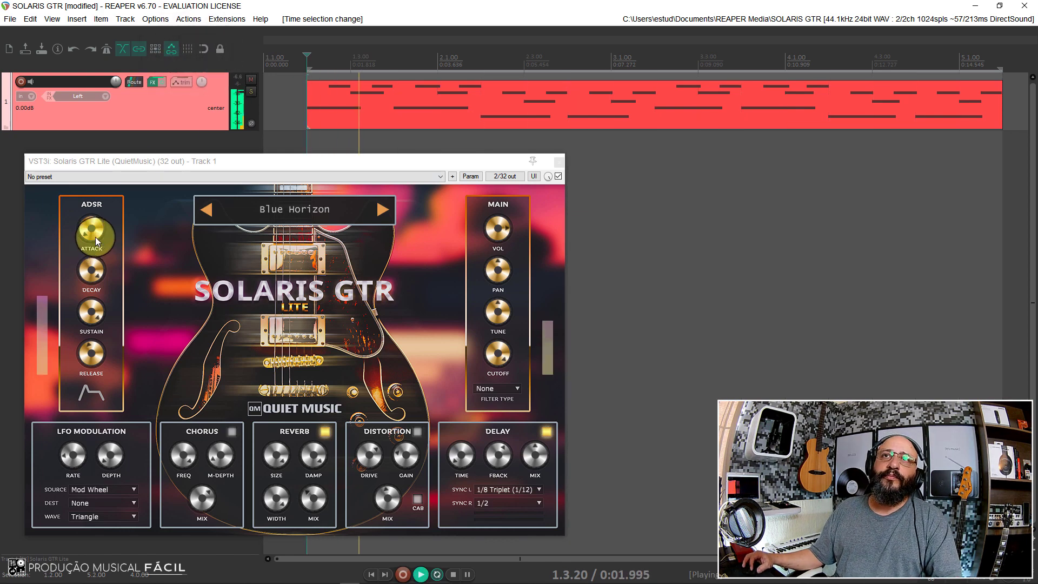
{"action": "left_click", "coordinate": [88, 281]}
{"action": "left_click_drag", "start_coordinate": [89, 281], "coordinate": [69, 351]}
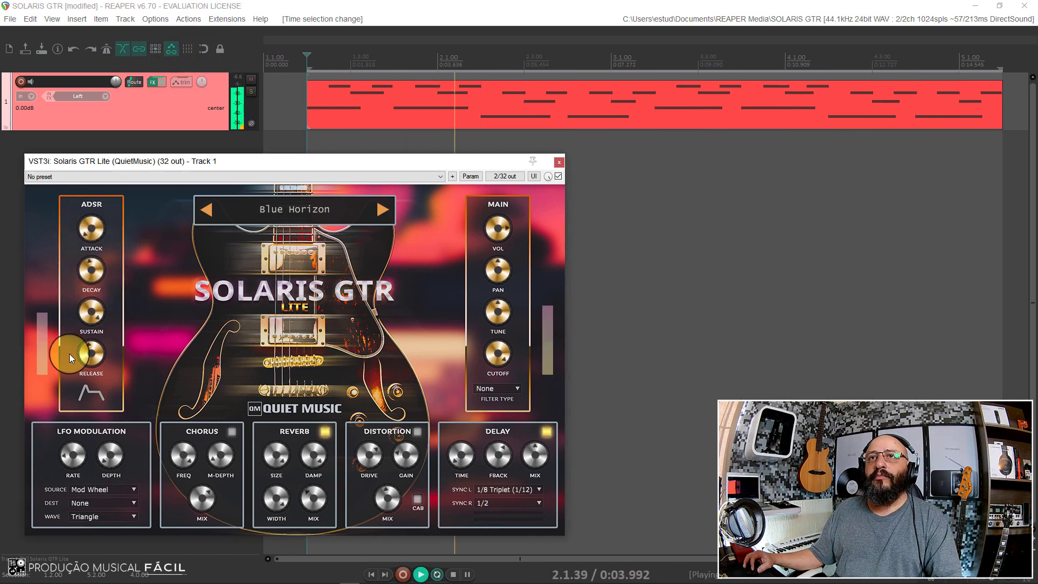
{"action": "left_click", "coordinate": [80, 314]}
{"action": "left_click_drag", "start_coordinate": [79, 314], "coordinate": [102, 373]}
{"action": "key", "text": "space"}
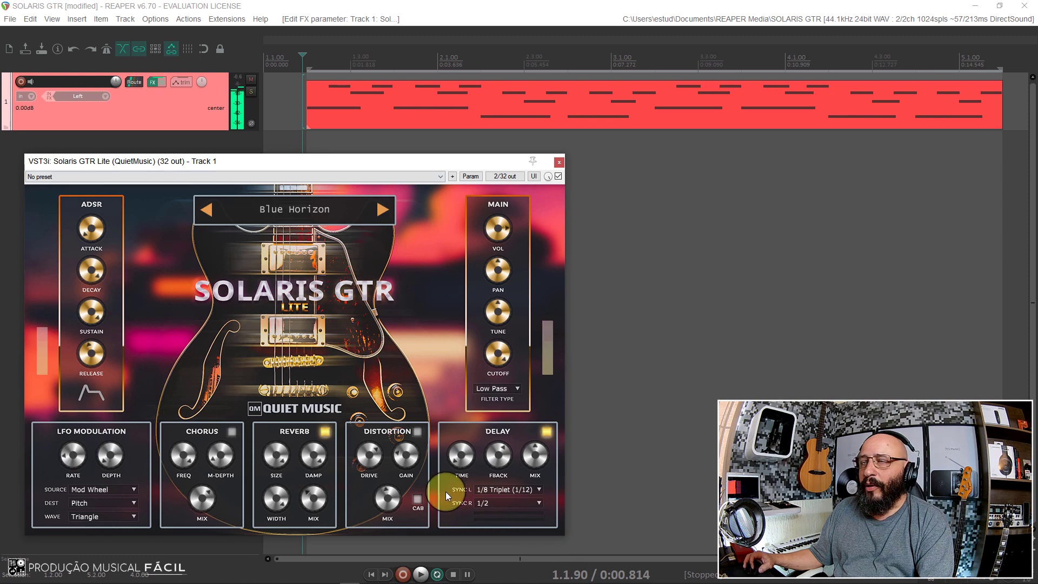
Step: Play the loop again and try the delay's Time and Mix knobs
{"action": "key", "text": "space"}
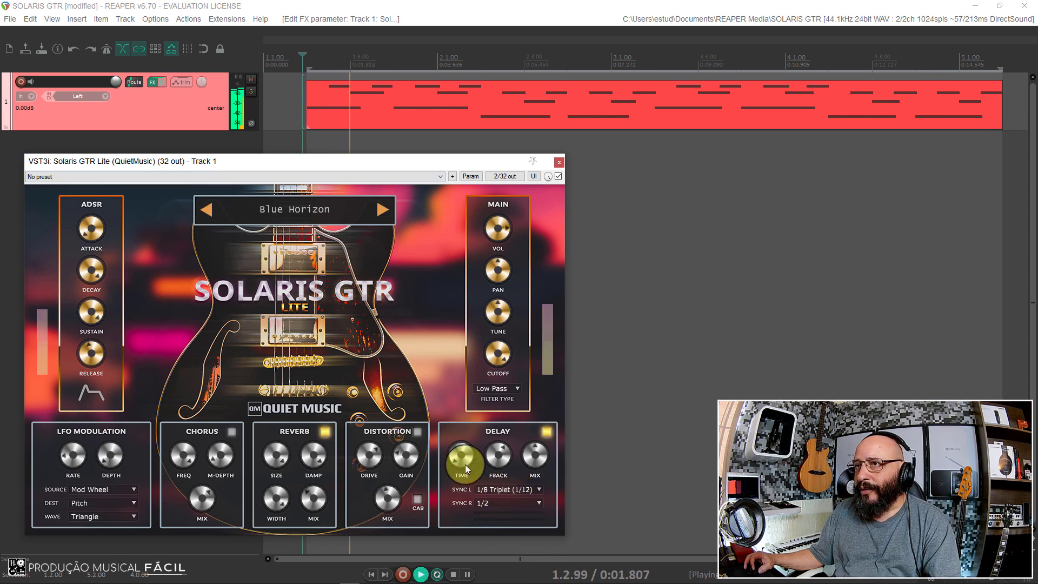
{"action": "left_click_drag", "start_coordinate": [468, 458], "coordinate": [466, 468]}
{"action": "left_click", "coordinate": [544, 468]}
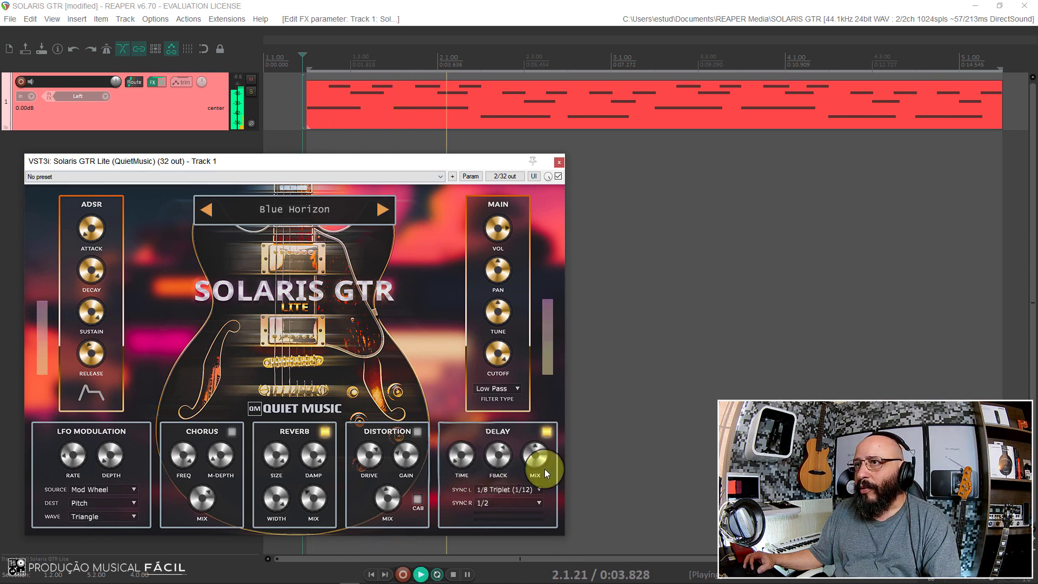
Step: Audition the distortion during playback, trying its Drive, Mix and Gain knobs and the Cab switch, and turn the distortion off again
{"action": "left_click", "coordinate": [384, 455]}
{"action": "left_click", "coordinate": [419, 433]}
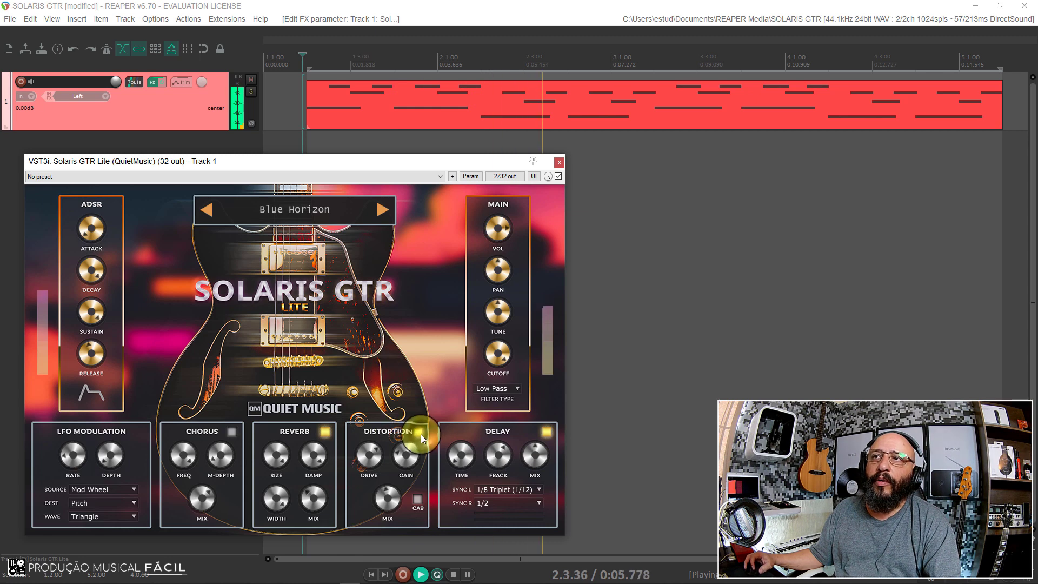
{"action": "left_click", "coordinate": [372, 459]}
{"action": "left_click", "coordinate": [385, 497]}
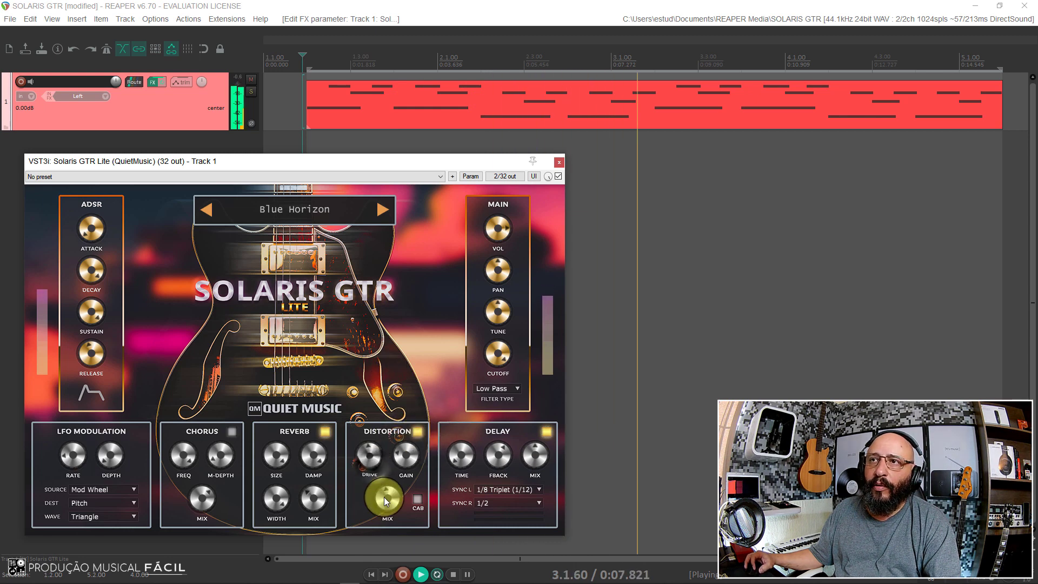
{"action": "left_click", "coordinate": [407, 452]}
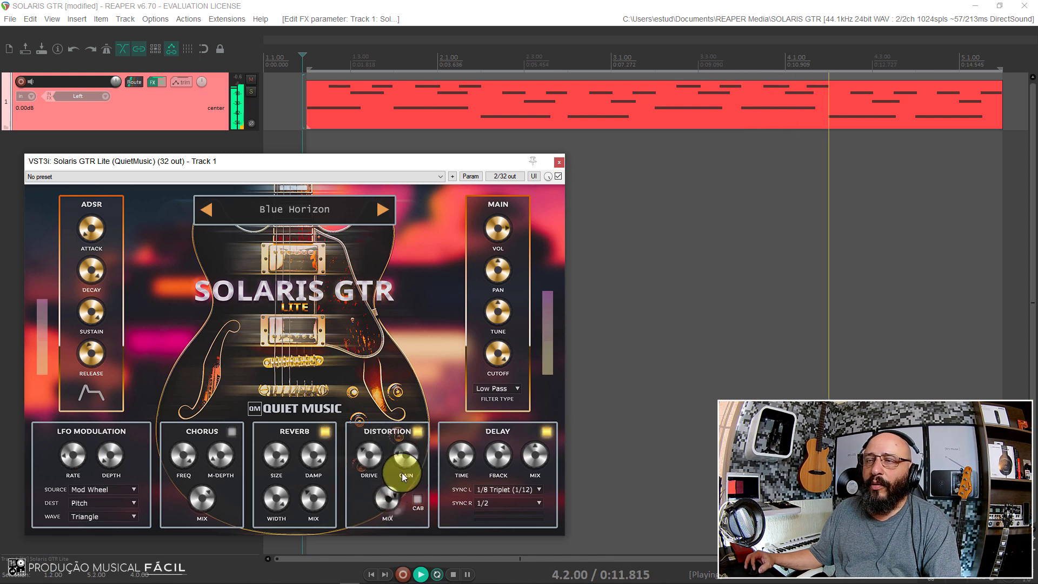
{"action": "left_click", "coordinate": [417, 499]}
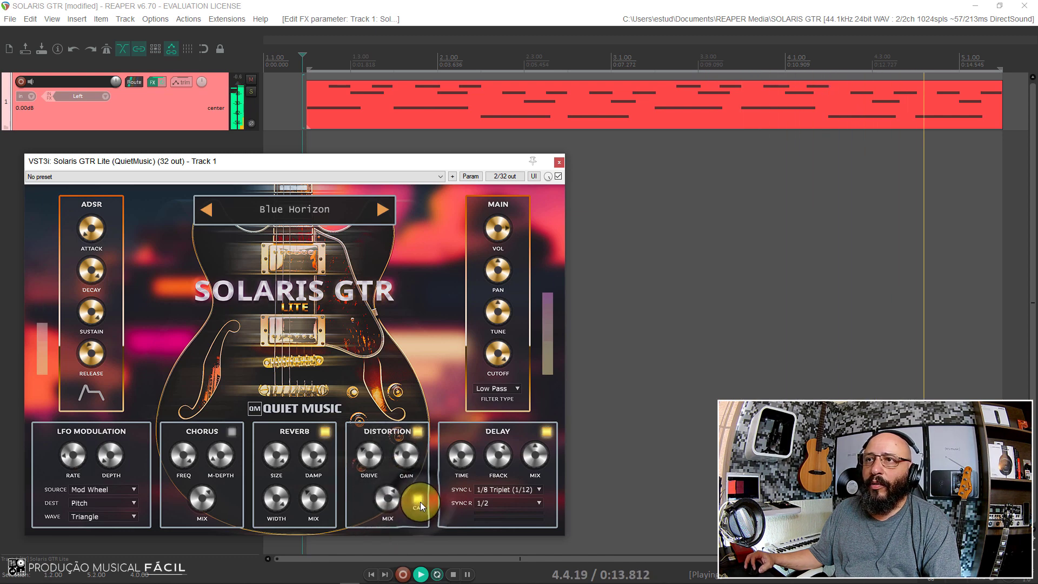
{"action": "left_click", "coordinate": [417, 501]}
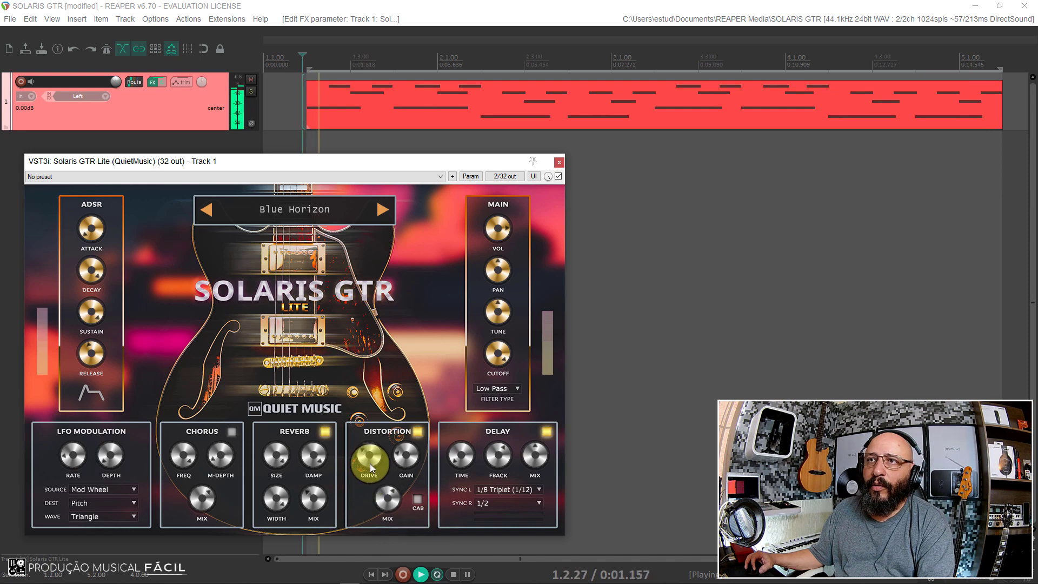
{"action": "left_click", "coordinate": [418, 431]}
Step: Switch the chorus on to hear it during playback, and switch it off again
{"action": "left_click", "coordinate": [231, 432]}
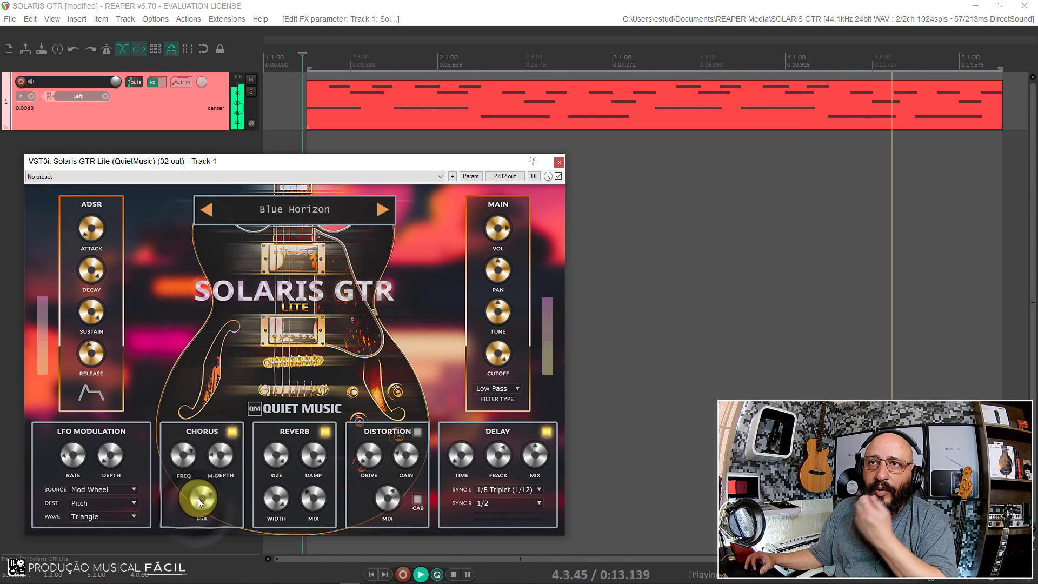
{"action": "left_click", "coordinate": [232, 431]}
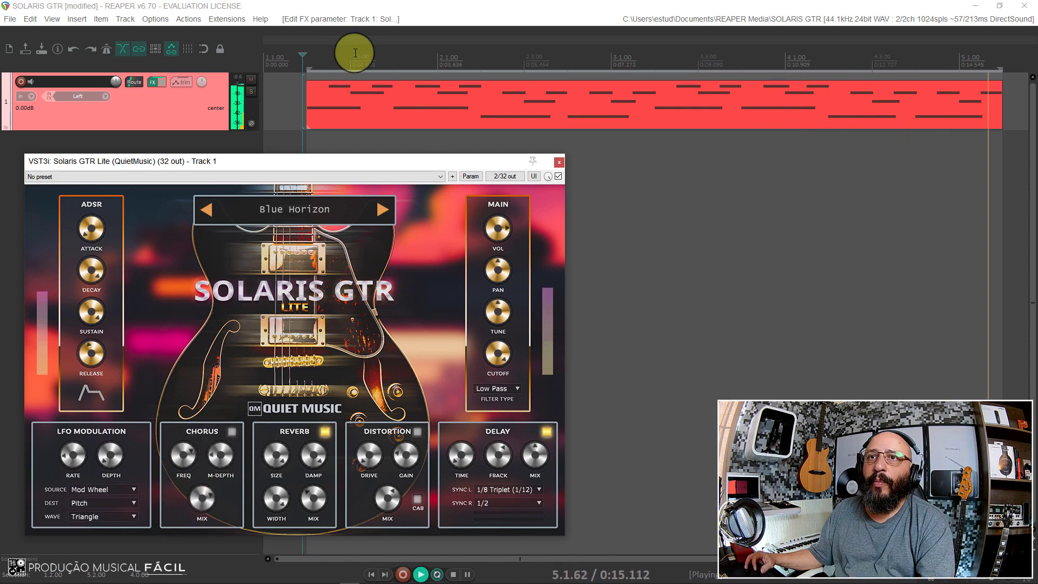
Step: Set the LFO modulation destination to Pan and try the LFO Depth knob during playback
{"action": "left_click", "coordinate": [122, 500]}
{"action": "left_click", "coordinate": [83, 540]}
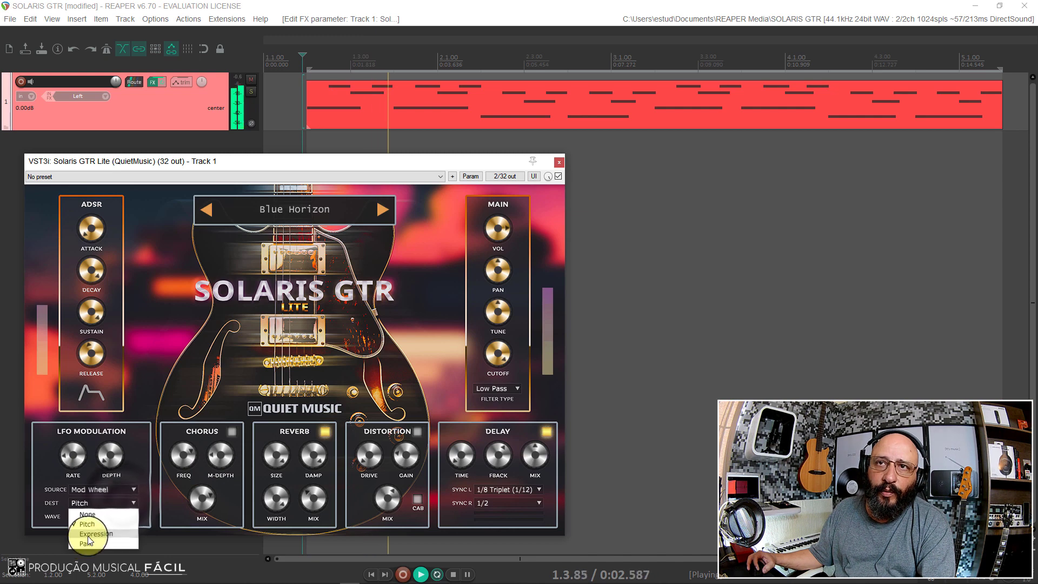
{"action": "left_click", "coordinate": [128, 504]}
{"action": "left_click", "coordinate": [115, 521]}
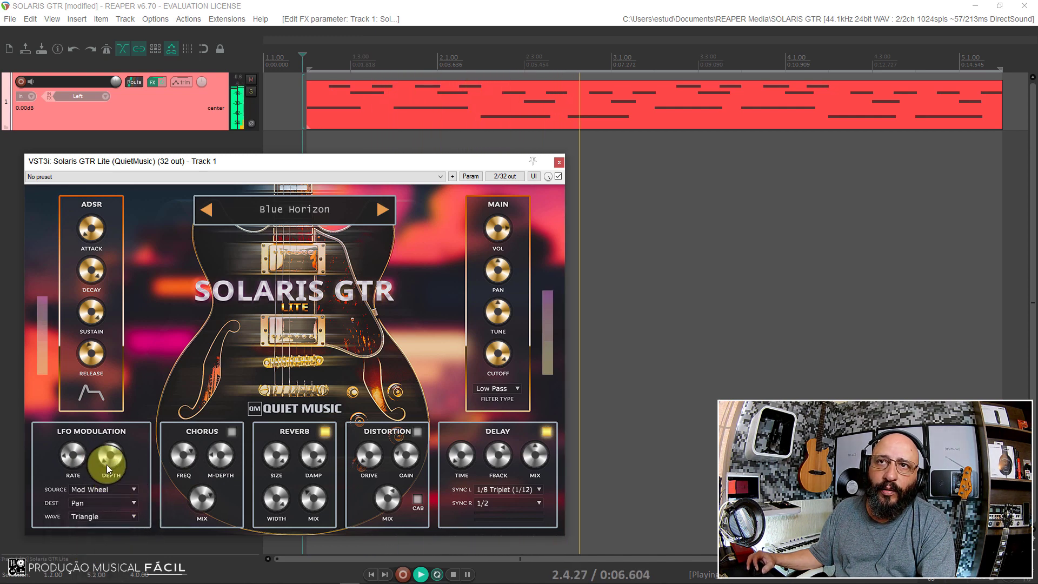
{"action": "left_click_drag", "start_coordinate": [107, 465], "coordinate": [120, 509]}
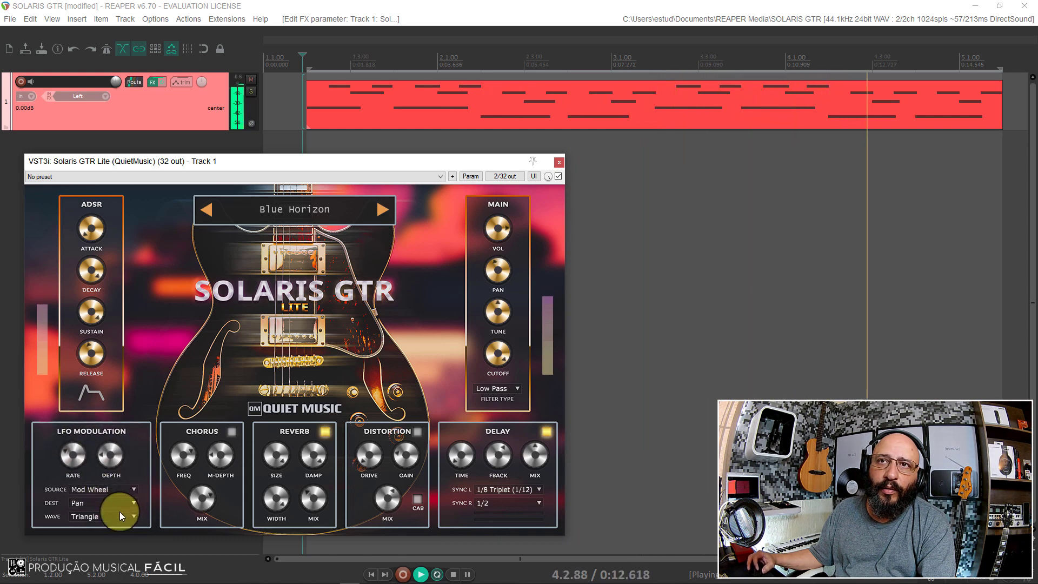
Step: Set the LFO modulation wave to Sin and then to Square to hear each during playback, and stop the playback
{"action": "left_click", "coordinate": [115, 518]}
{"action": "left_click", "coordinate": [105, 477]}
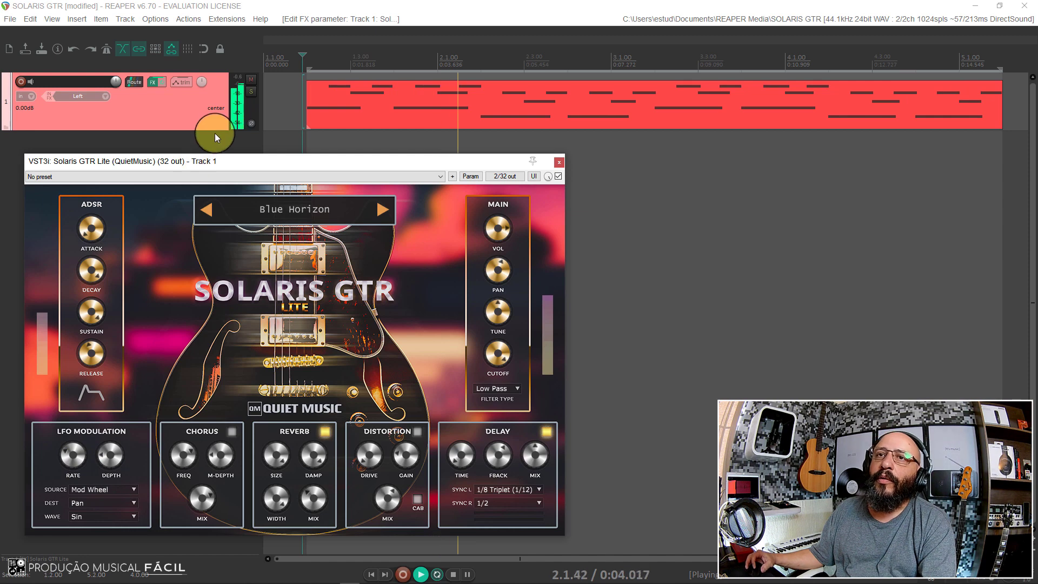
{"action": "left_click", "coordinate": [108, 517]}
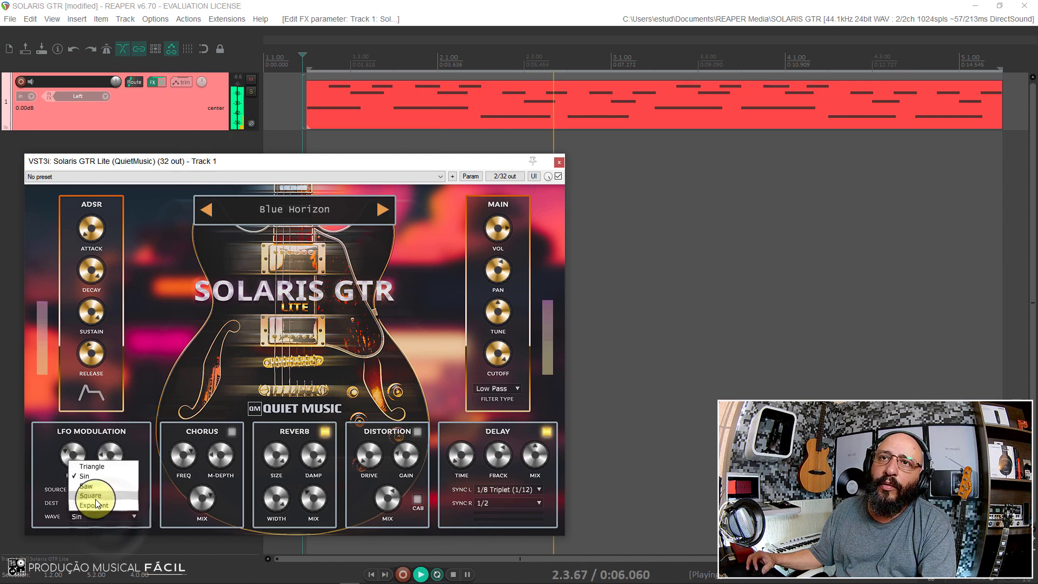
{"action": "left_click", "coordinate": [90, 496]}
{"action": "left_click", "coordinate": [107, 517]}
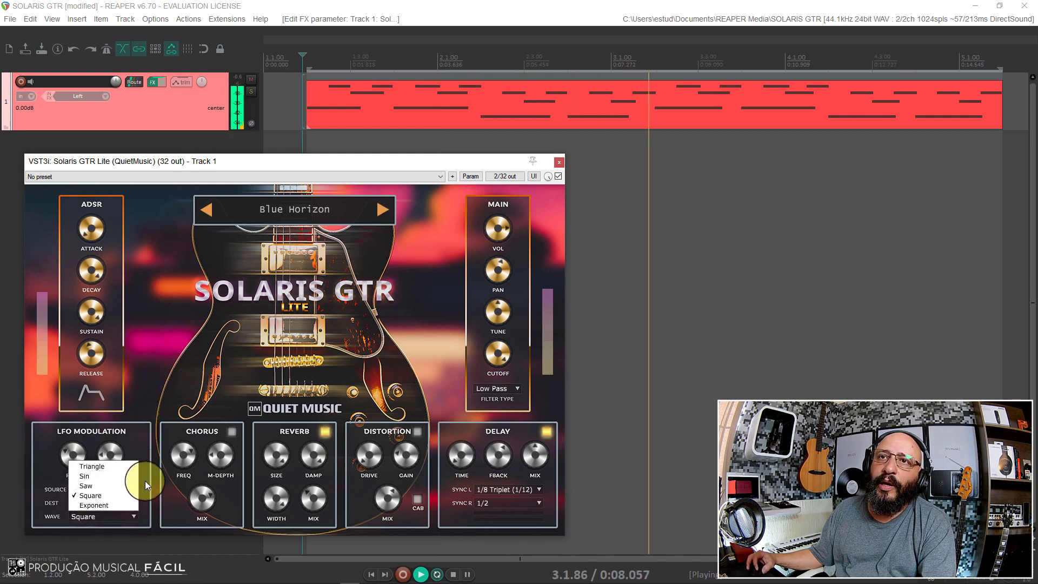
{"action": "left_click", "coordinate": [121, 494]}
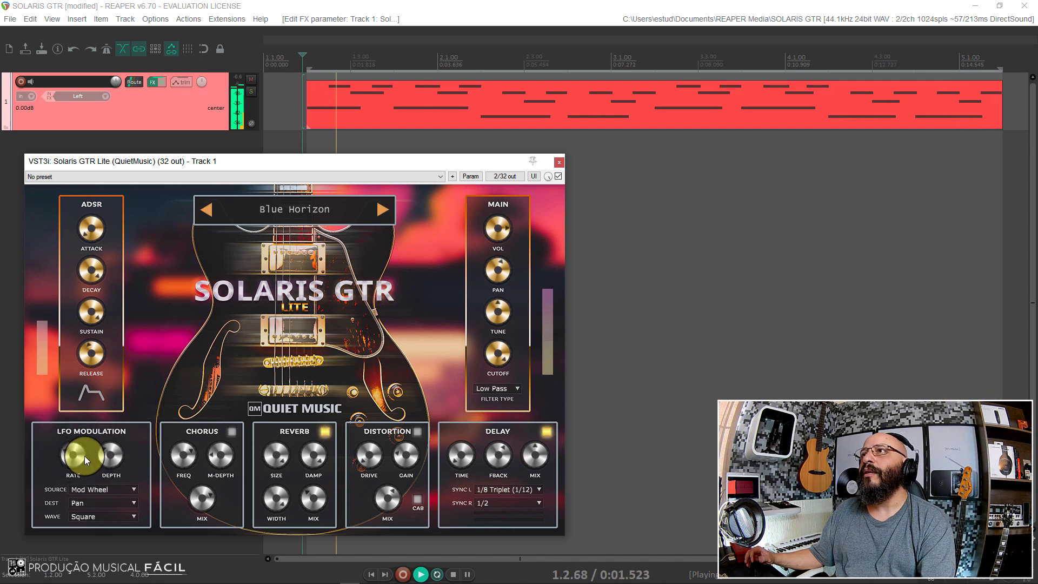
{"action": "key", "text": "space"}
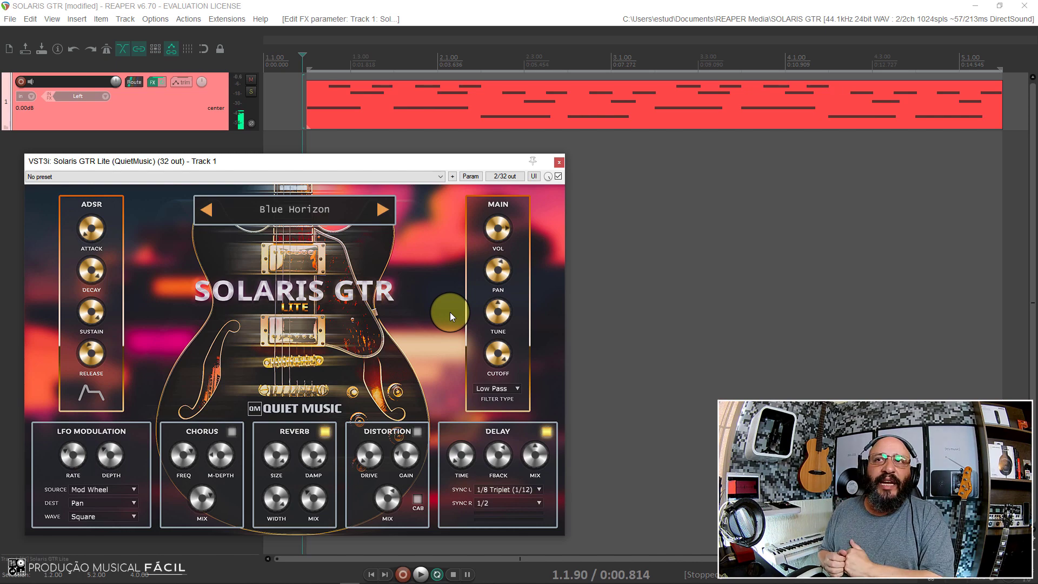
Step: Open the MIDI item in the MIDI editor, examine its notes from the start of the item, and close the editor
{"action": "double_click", "coordinate": [348, 97]}
{"action": "double_click", "coordinate": [658, 34]}
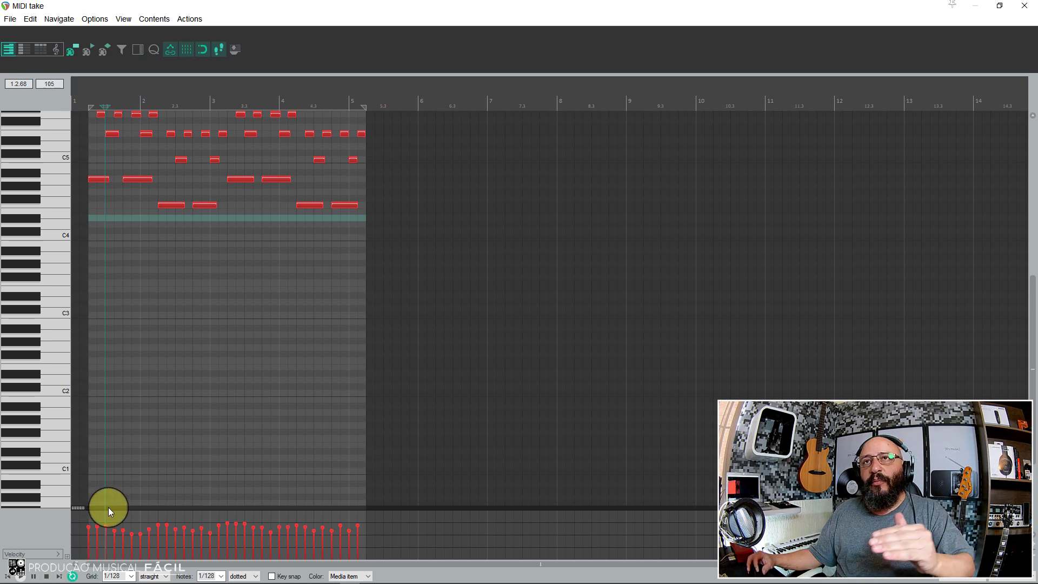
{"action": "left_click", "coordinate": [90, 101]}
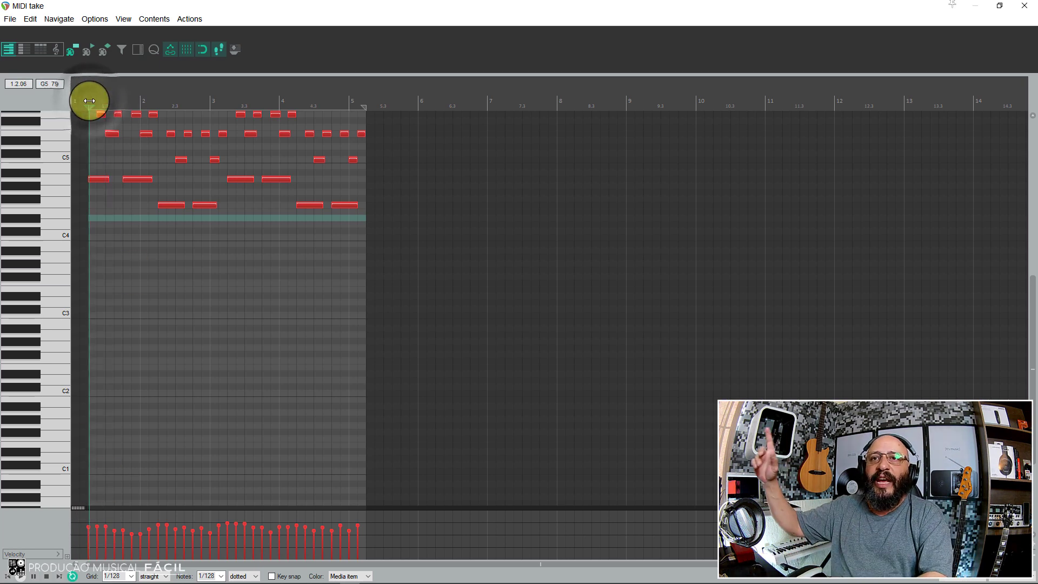
{"action": "key", "text": "space"}
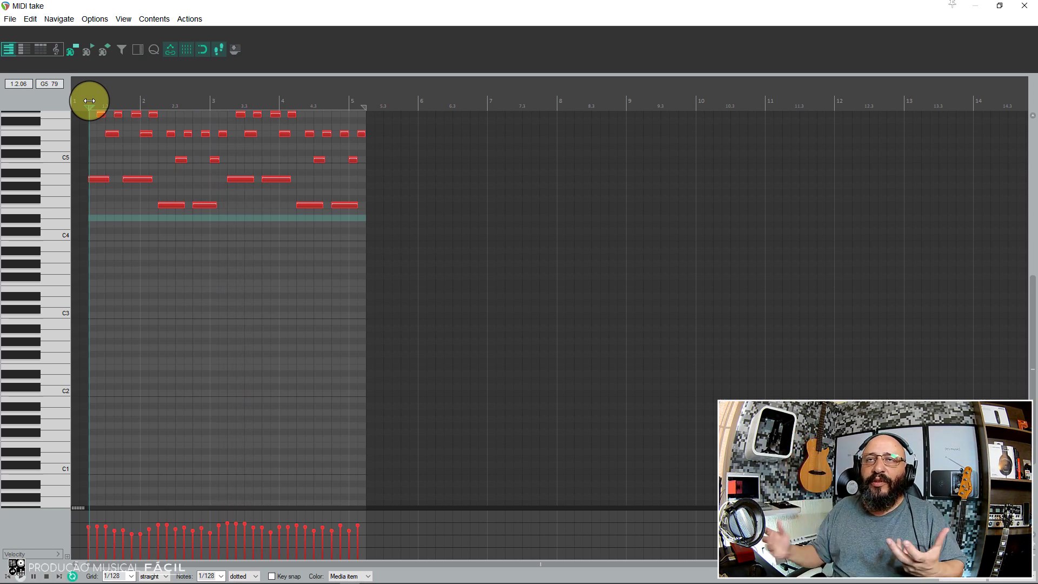
{"action": "scroll", "coordinate": [22, 306], "scroll_direction": "up", "scroll_amount": 3}
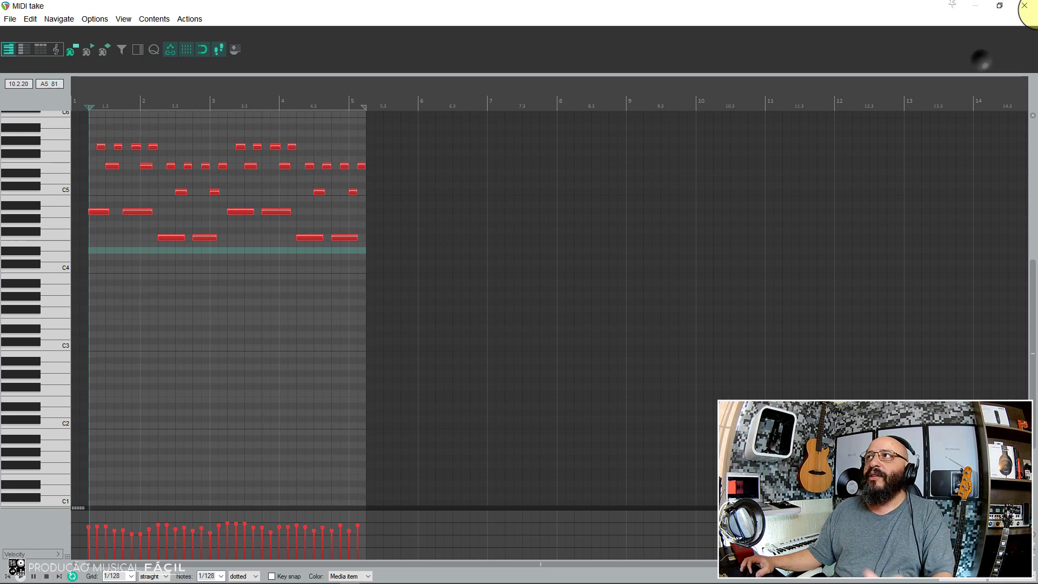
{"action": "left_click", "coordinate": [1024, 6]}
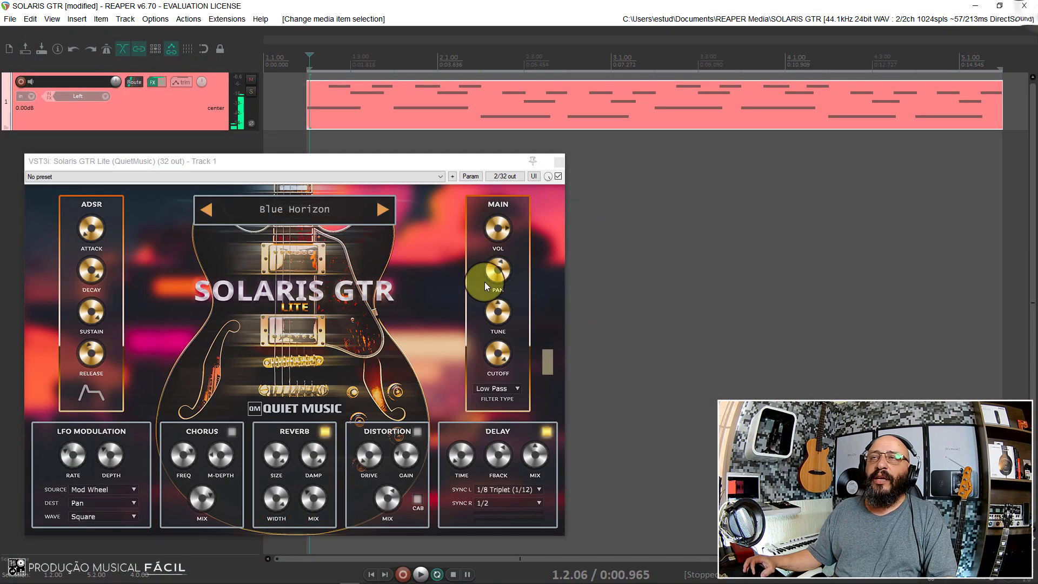
Step: Load the Cloud Drifter preset and audition it by playing the loop from just before the MIDI item
{"action": "left_click", "coordinate": [285, 68]}
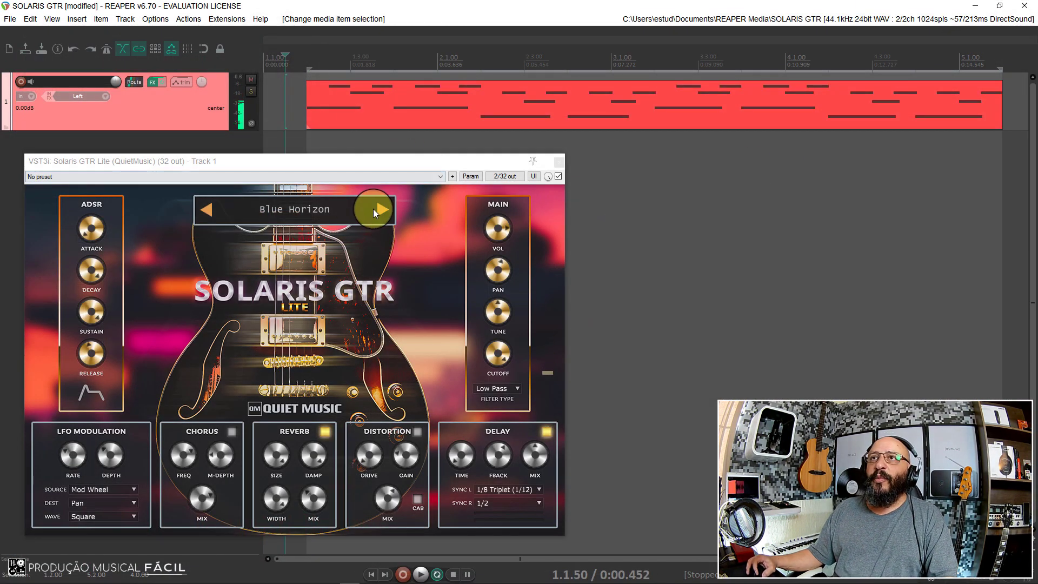
{"action": "left_click", "coordinate": [379, 211]}
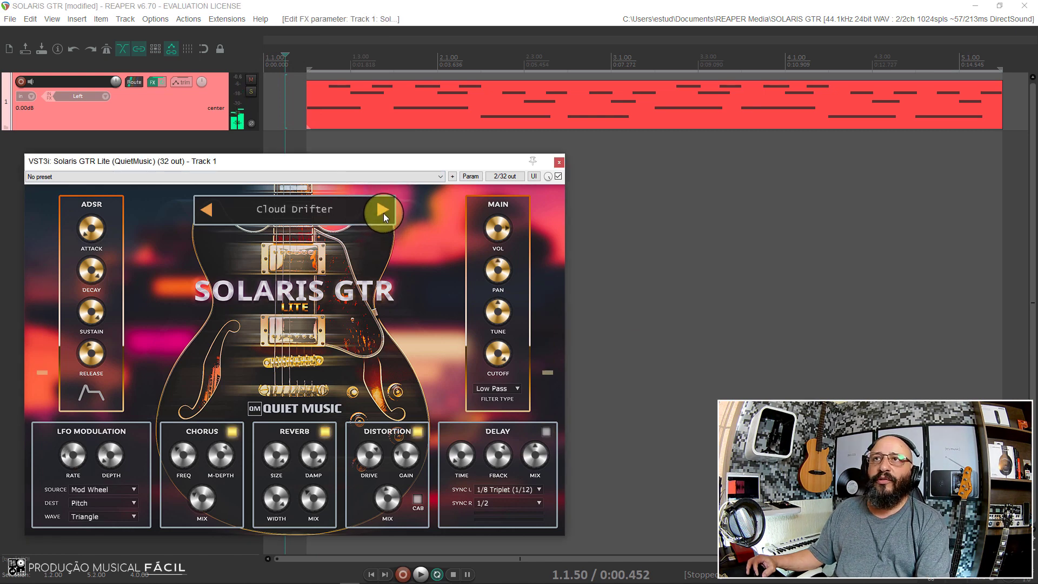
{"action": "key", "text": "space"}
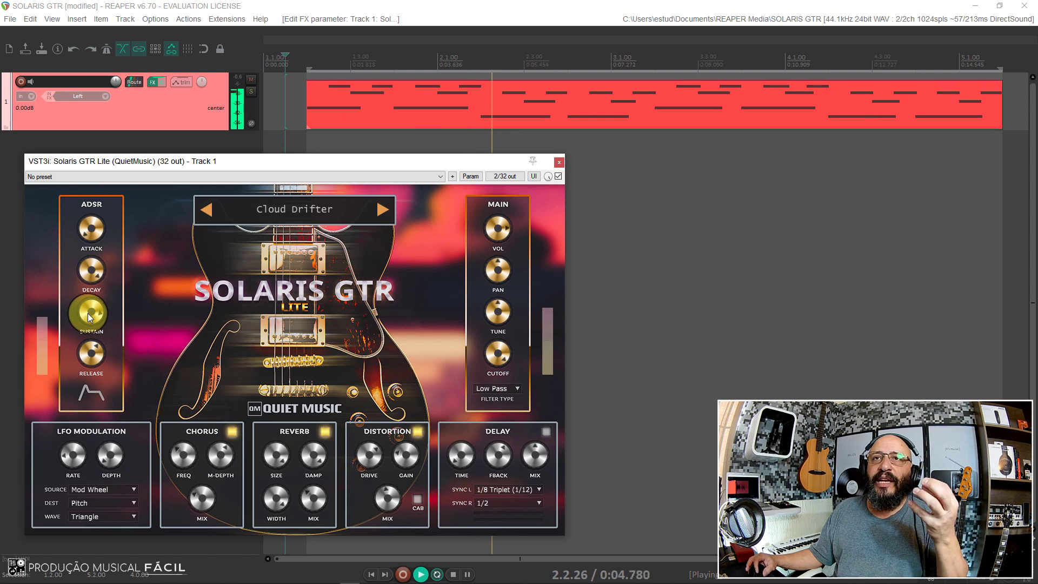
{"action": "mouse_move", "coordinate": [87, 313]}
{"action": "left_mouse_down"}
{"action": "mouse_move", "coordinate": [85, 362]}
{"action": "mouse_move", "coordinate": [99, 310]}
{"action": "left_mouse_up"}
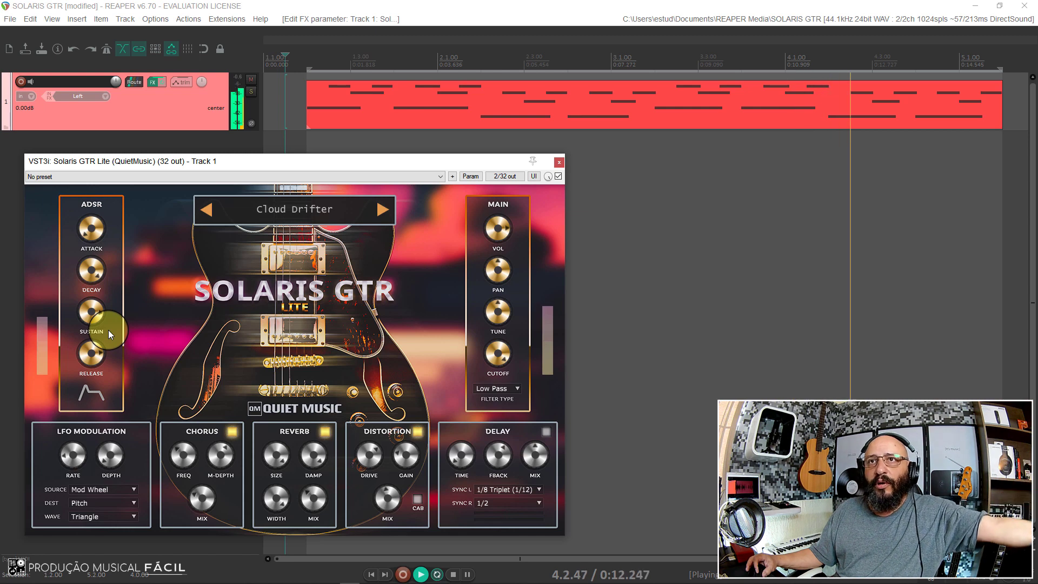
{"action": "left_click_drag", "start_coordinate": [102, 380], "coordinate": [108, 417]}
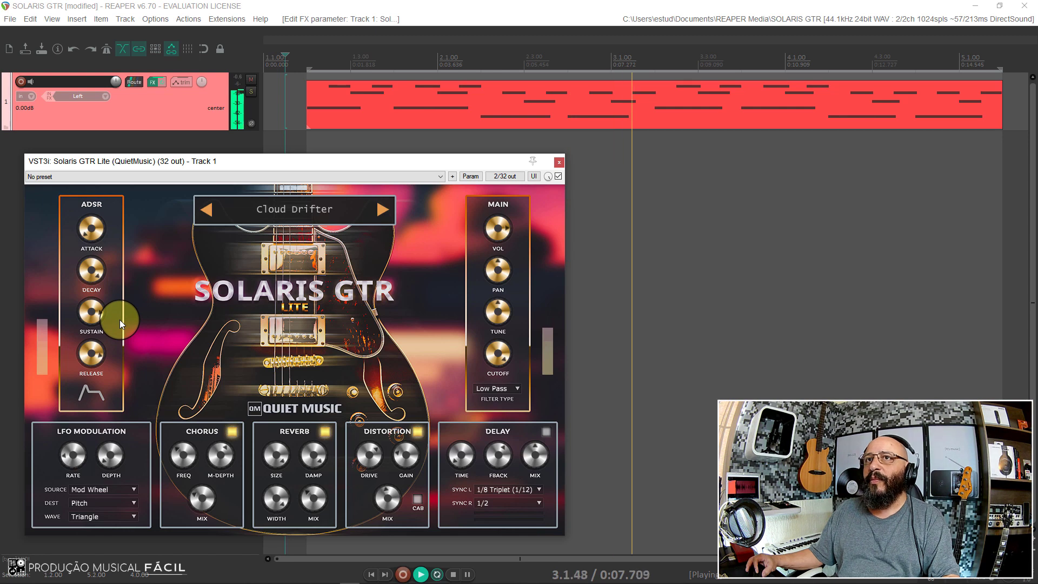
{"action": "key", "text": "space"}
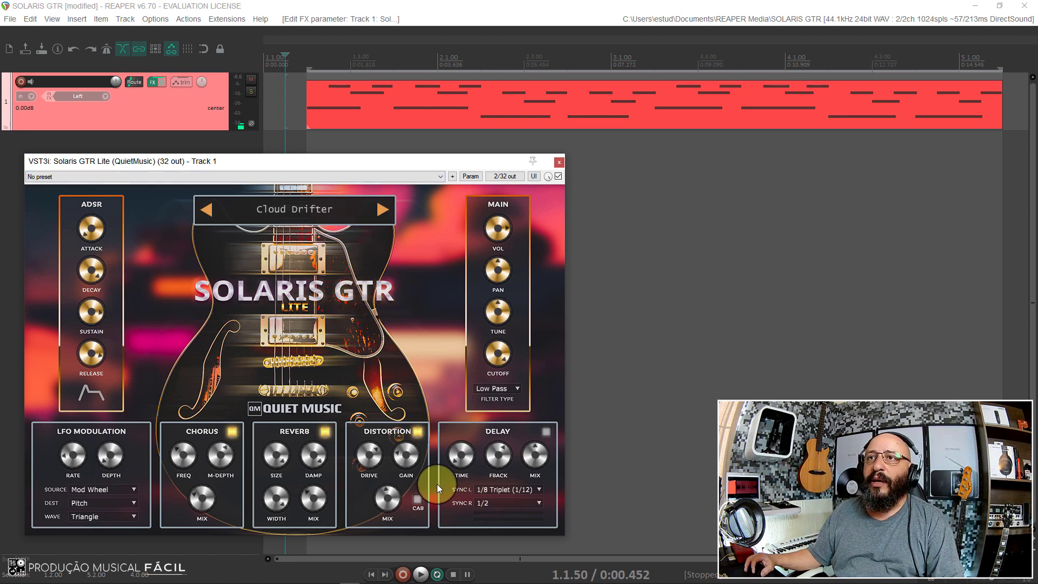
Step: Choose the Dream Glide preset and play the loop to hear it, stopping the playback at the end
{"action": "left_click", "coordinate": [380, 212]}
{"action": "left_click", "coordinate": [314, 217]}
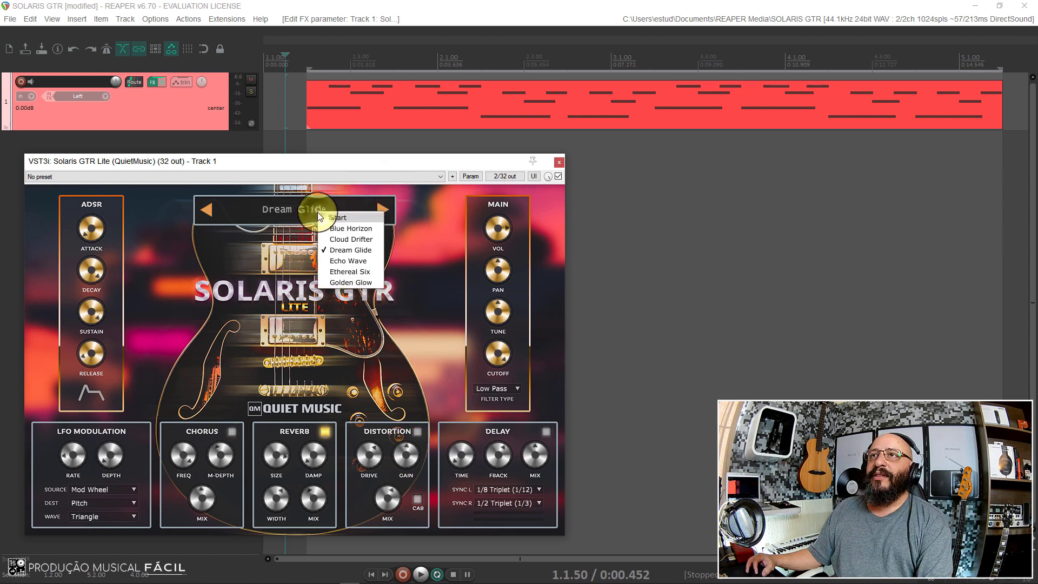
{"action": "left_click", "coordinate": [316, 212]}
{"action": "left_click", "coordinate": [310, 514]}
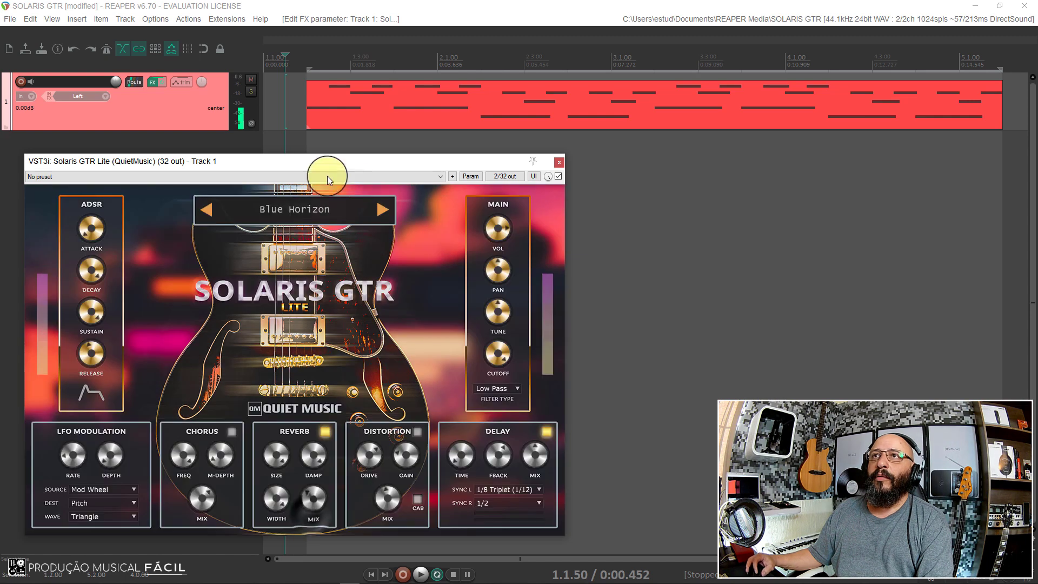
{"action": "left_click", "coordinate": [314, 211]}
{"action": "left_click", "coordinate": [359, 238]}
{"action": "key", "text": "space"}
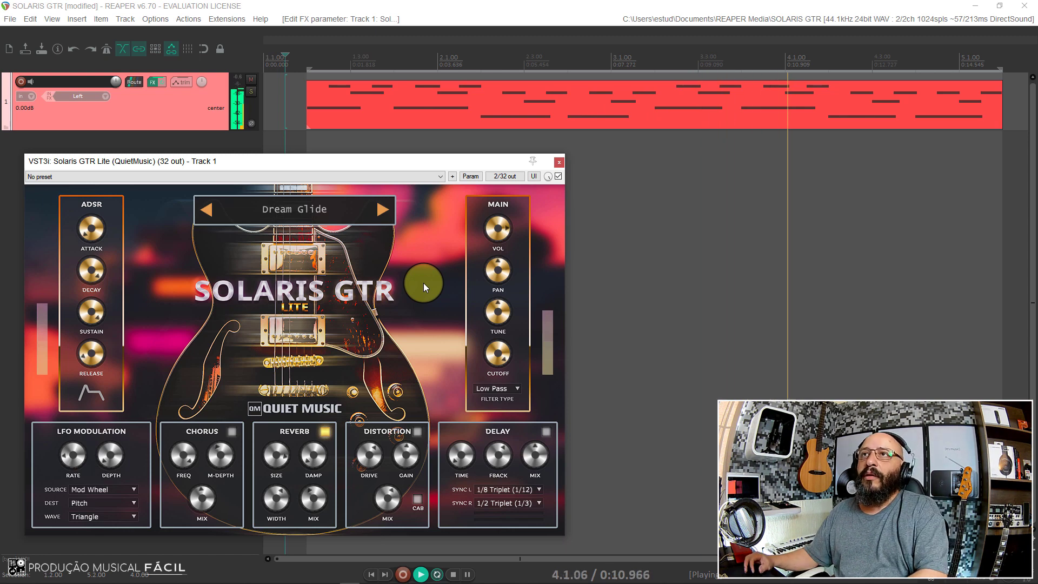
{"action": "key", "text": "space"}
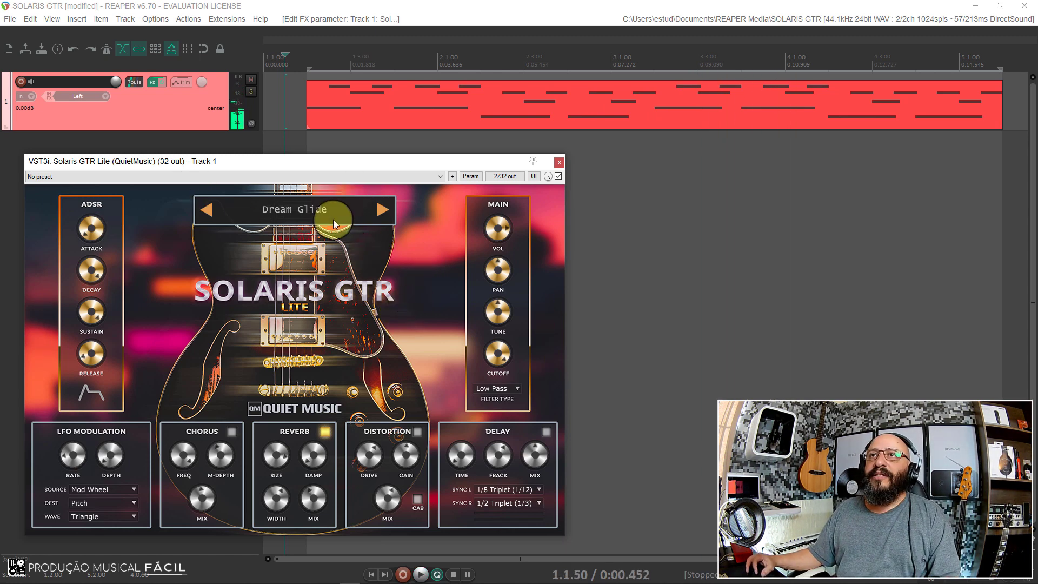
Step: Choose the Echo Wave preset and play the loop to hear it, stopping the playback at the end
{"action": "left_click", "coordinate": [333, 219]}
{"action": "left_click", "coordinate": [368, 267]}
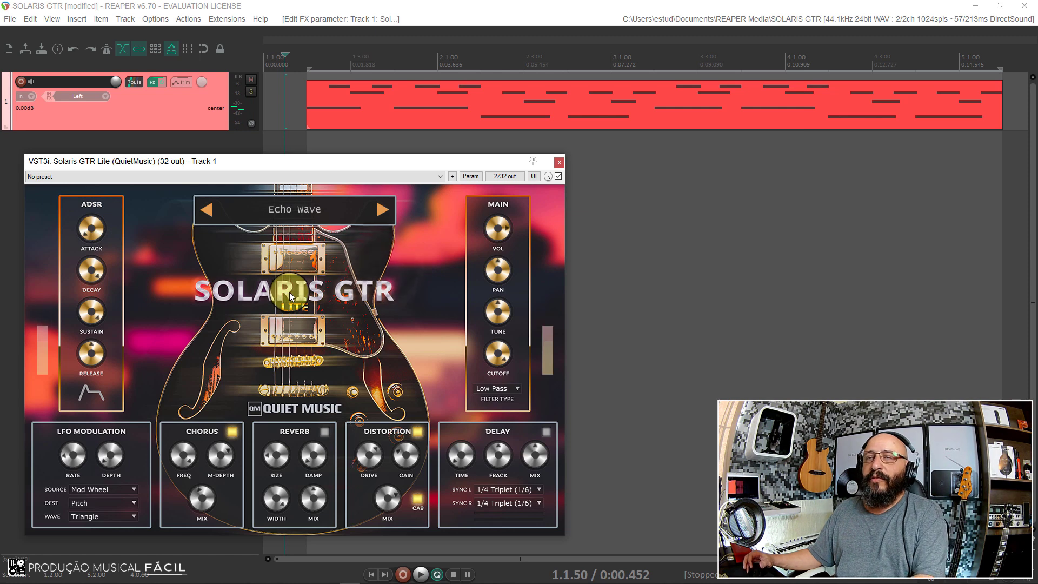
{"action": "key", "text": "space"}
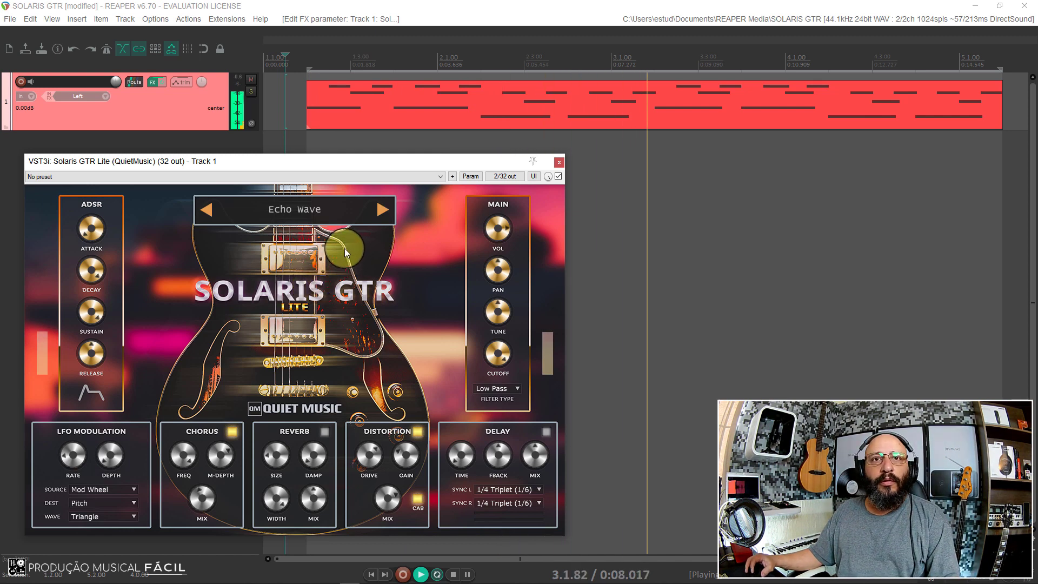
{"action": "key", "text": "space"}
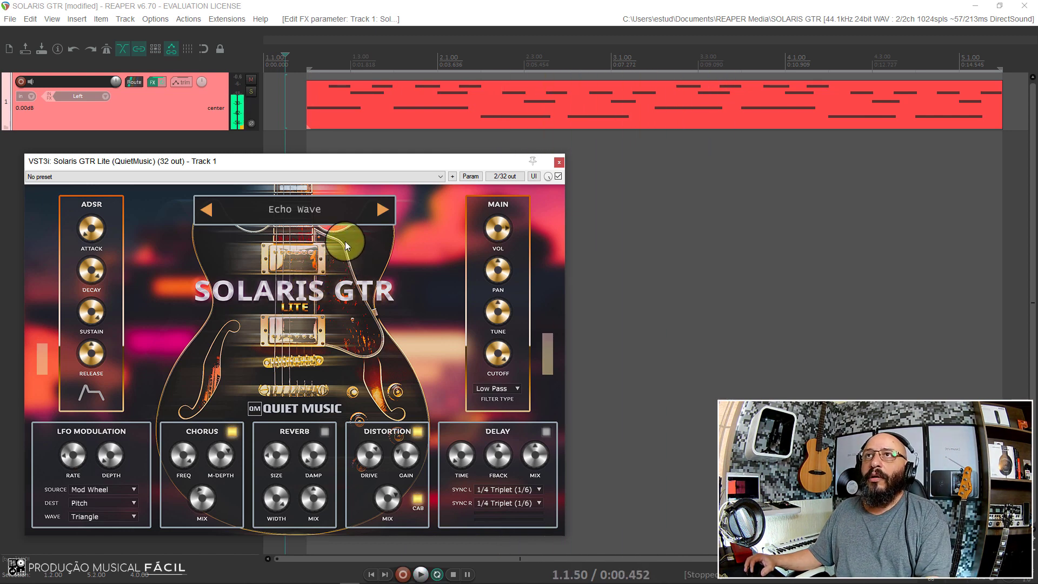
Step: Load the Ethereal Six preset, play the loop to hear it, and check the preset list before stopping the playback
{"action": "left_click", "coordinate": [385, 211]}
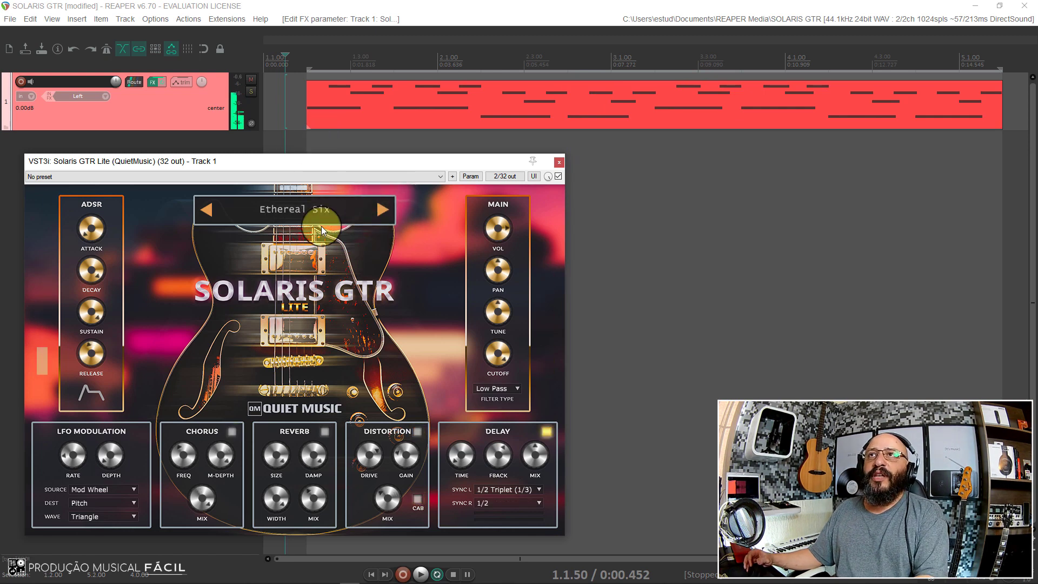
{"action": "key", "text": "space"}
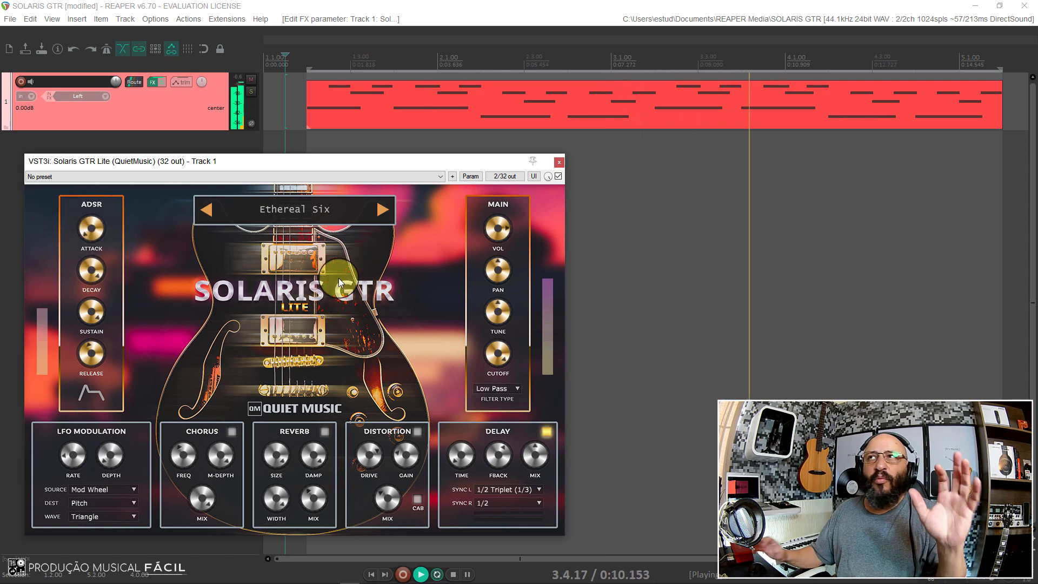
{"action": "left_click", "coordinate": [289, 203]}
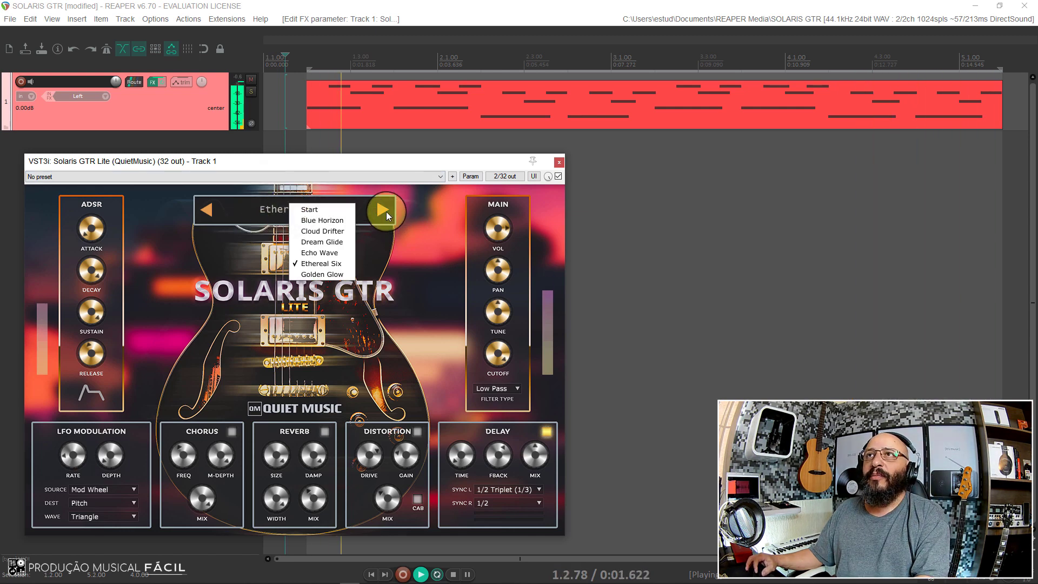
{"action": "left_click", "coordinate": [251, 239]}
{"action": "key", "text": "space"}
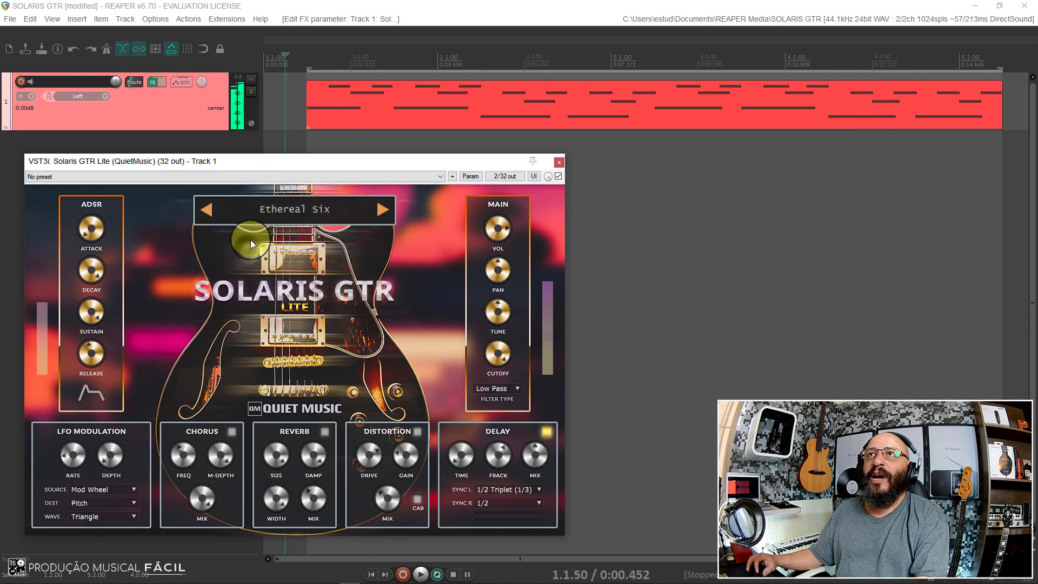
Step: Load the Golden Glow preset and, during playback, switch the delay off and the reverb on, trying the reverb Size knob
{"action": "left_click", "coordinate": [382, 210]}
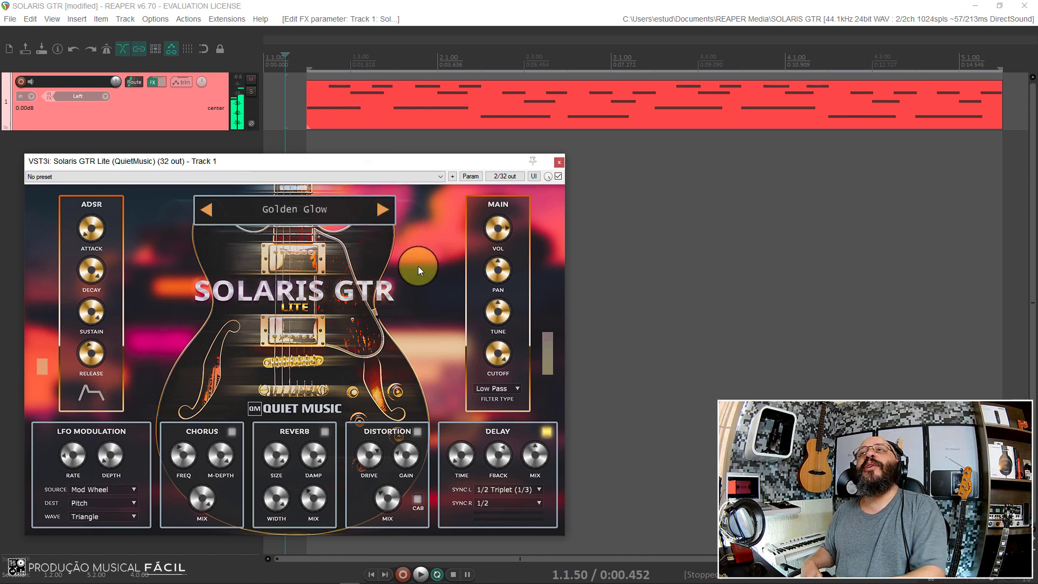
{"action": "key", "text": "space"}
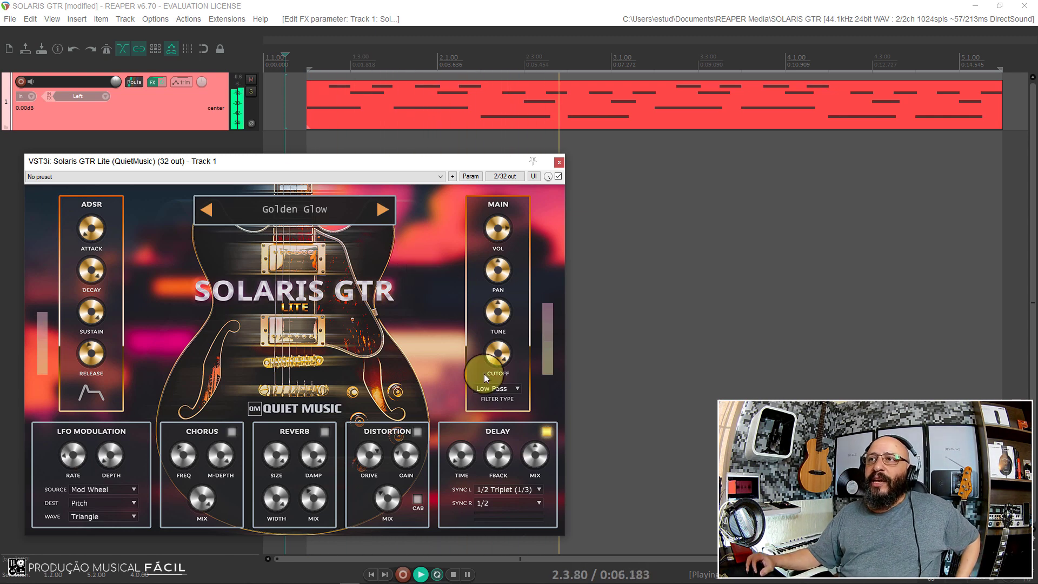
{"action": "left_click", "coordinate": [546, 432]}
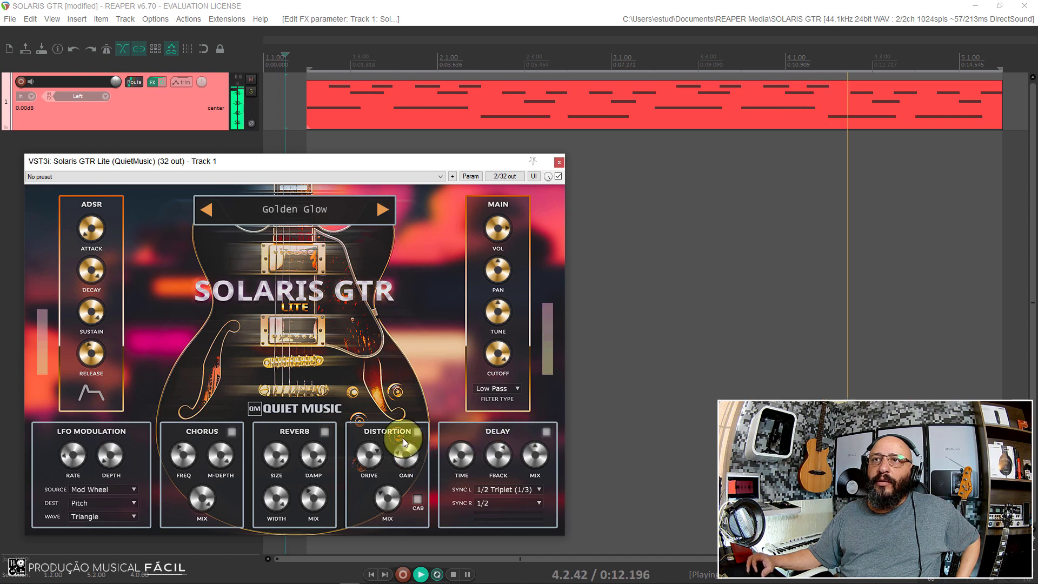
{"action": "left_click", "coordinate": [324, 432]}
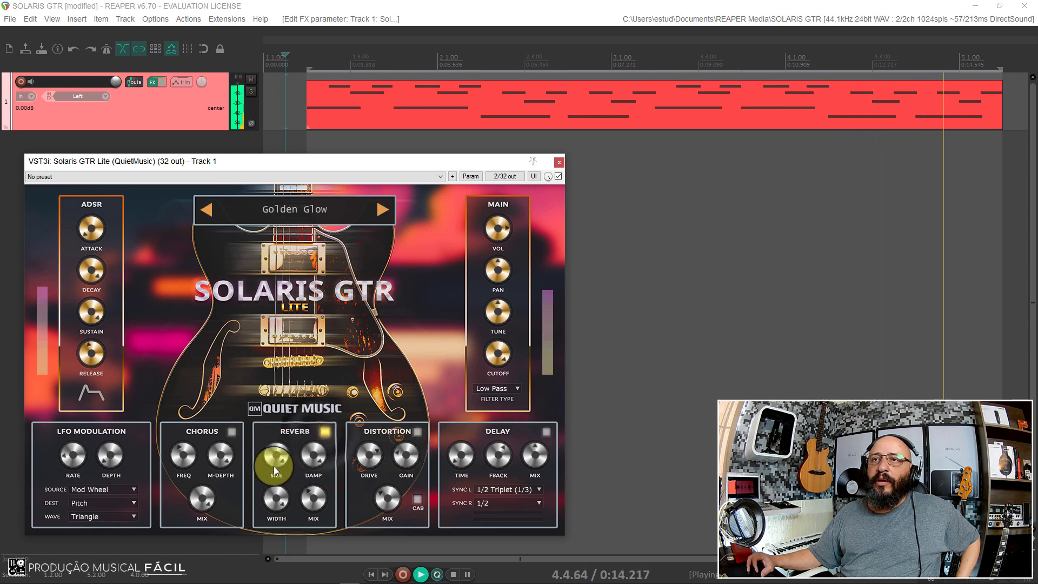
{"action": "mouse_move", "coordinate": [273, 466]}
{"action": "left_mouse_down"}
{"action": "mouse_move", "coordinate": [275, 503]}
{"action": "mouse_move", "coordinate": [286, 475]}
{"action": "left_mouse_up"}
{"action": "key", "text": "space"}
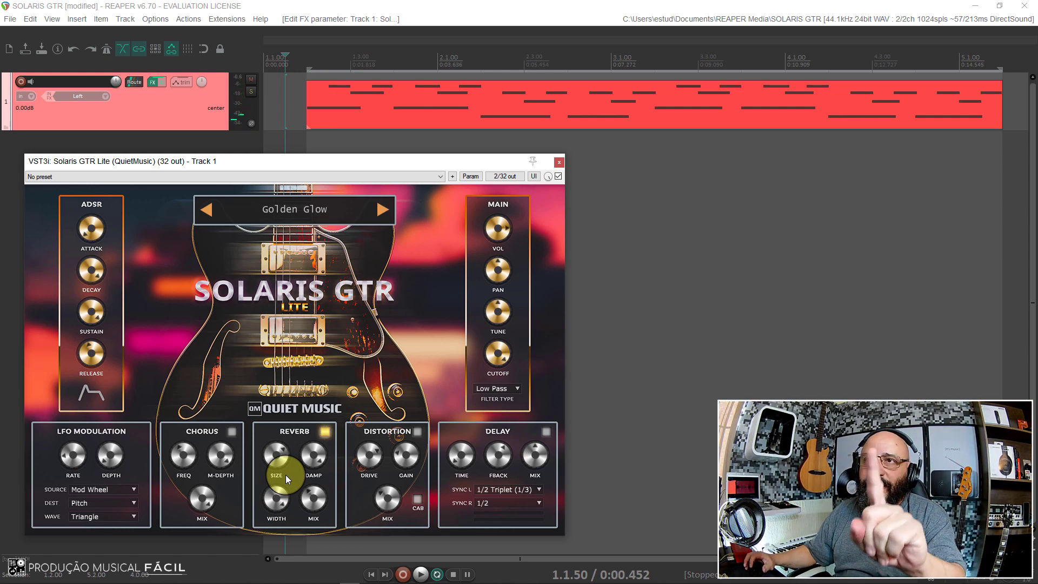
Step: Try the reverb Width and chorus Mix knobs, then replay the Golden Glow loop and place the edit cursor before the item
{"action": "left_click_drag", "start_coordinate": [278, 504], "coordinate": [271, 529]}
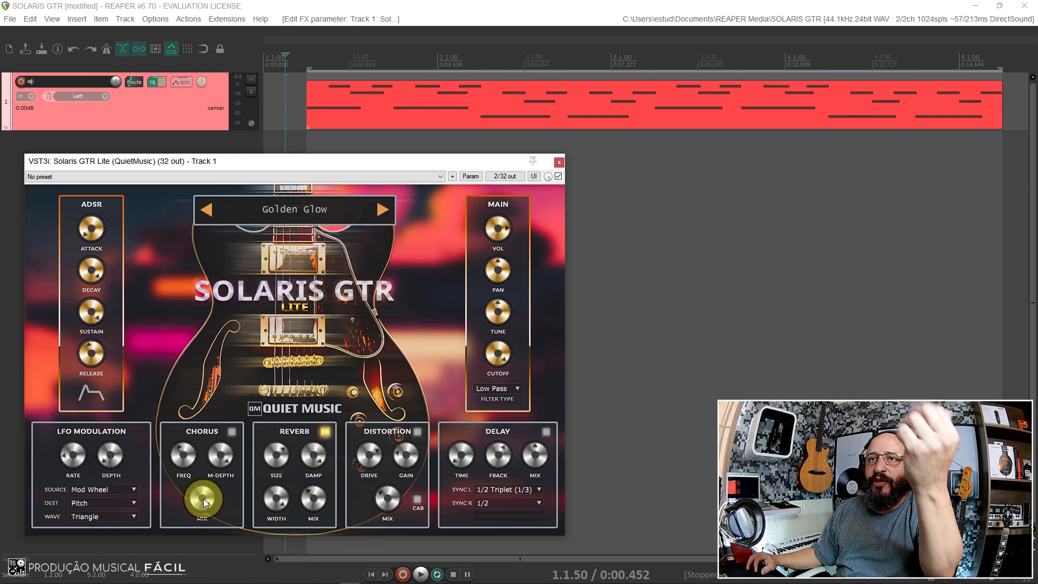
{"action": "left_click_drag", "start_coordinate": [202, 495], "coordinate": [218, 552]}
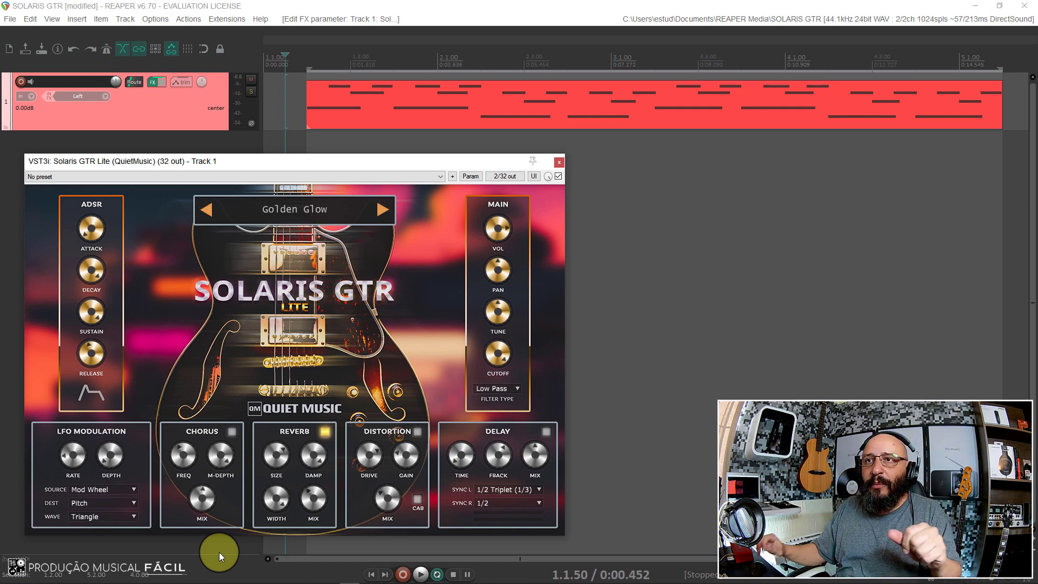
{"action": "key", "text": "space"}
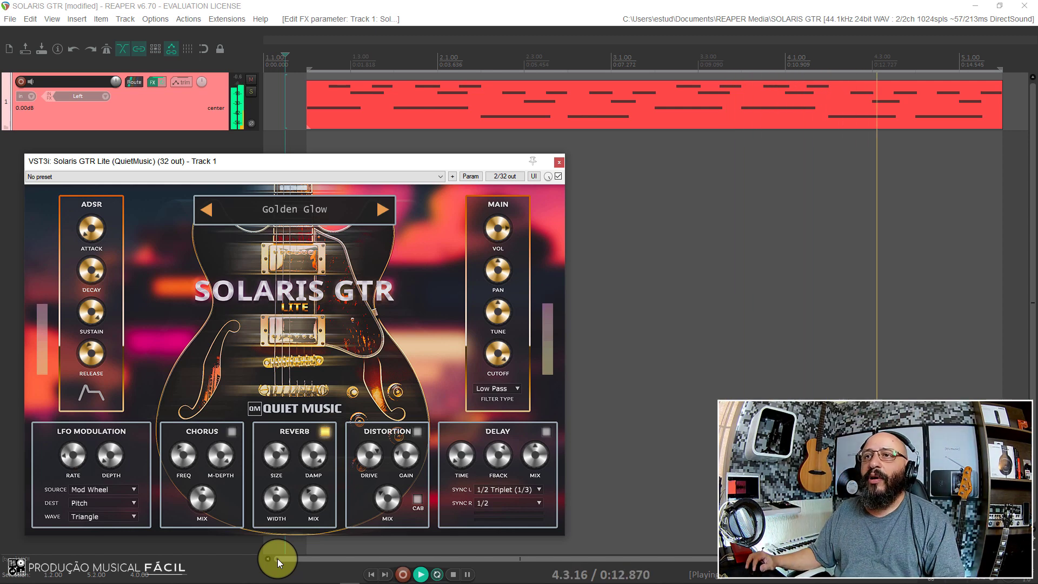
{"action": "key", "text": "space"}
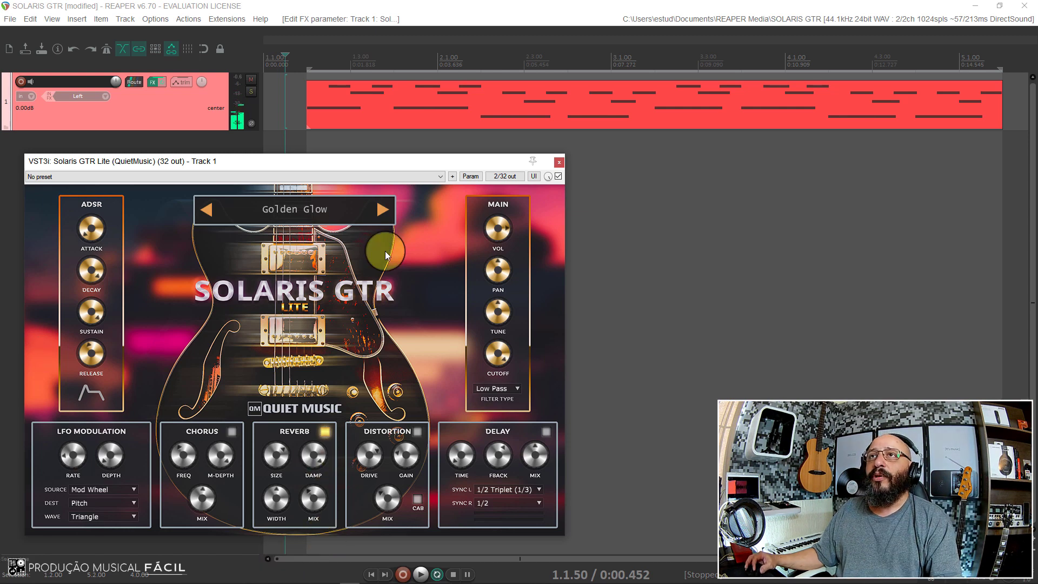
{"action": "left_click", "coordinate": [286, 127]}
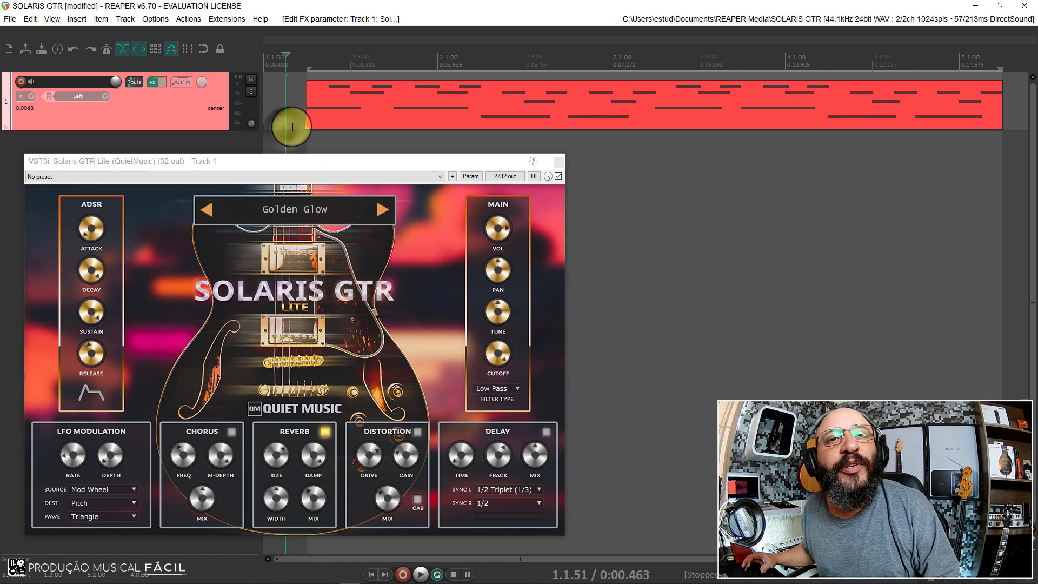